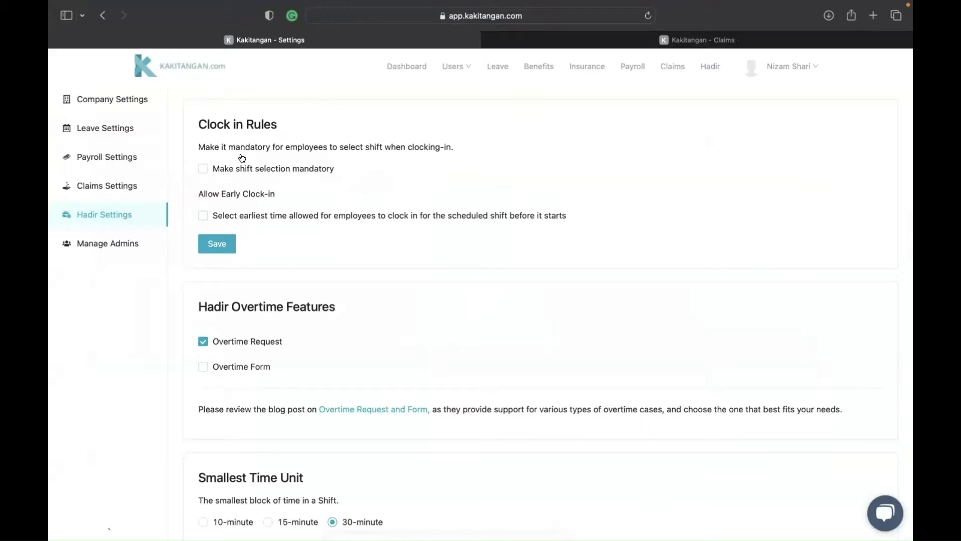
# - Make shift selection mandatory when clocking in and enable an earliest allowed clock-in time before the scheduled shift
pyautogui.click(202, 170)
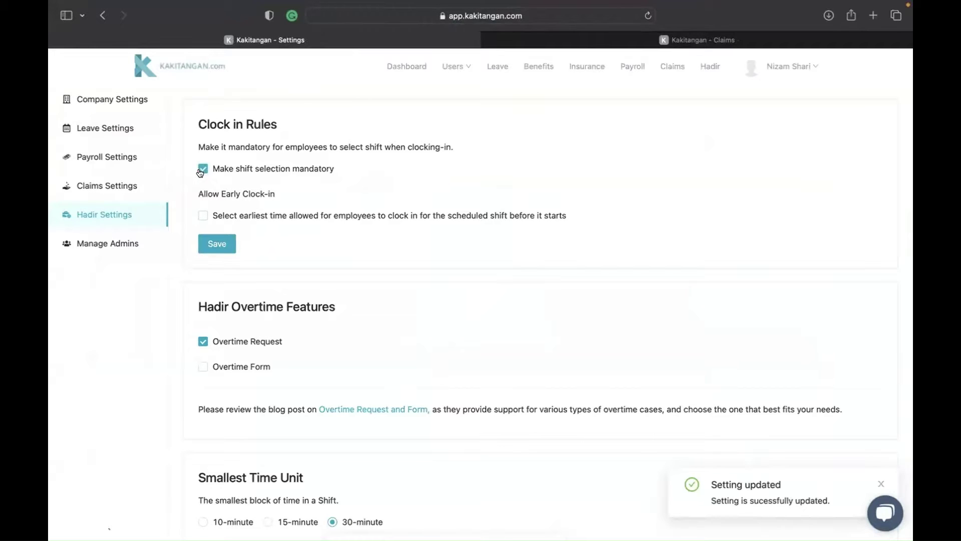
pyautogui.click(203, 218)
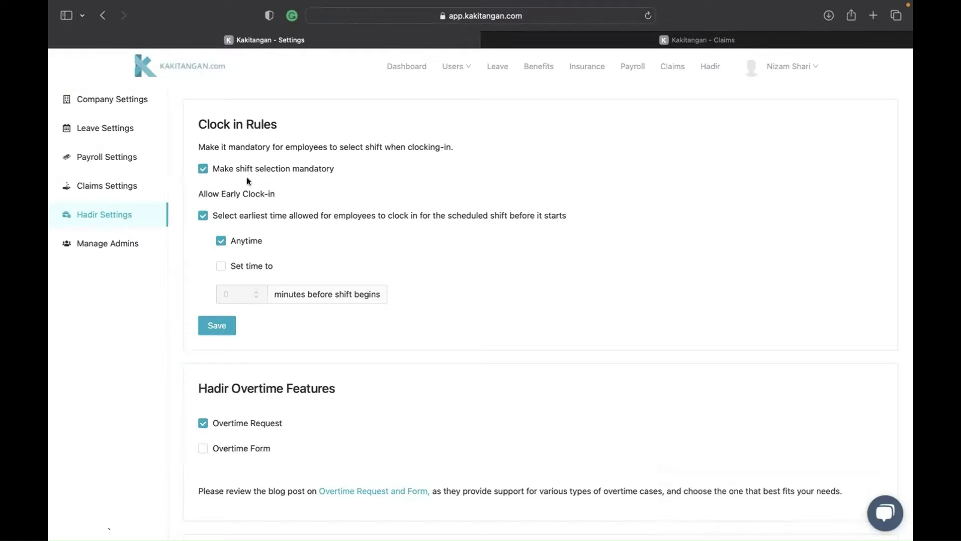
pyautogui.click(202, 171)
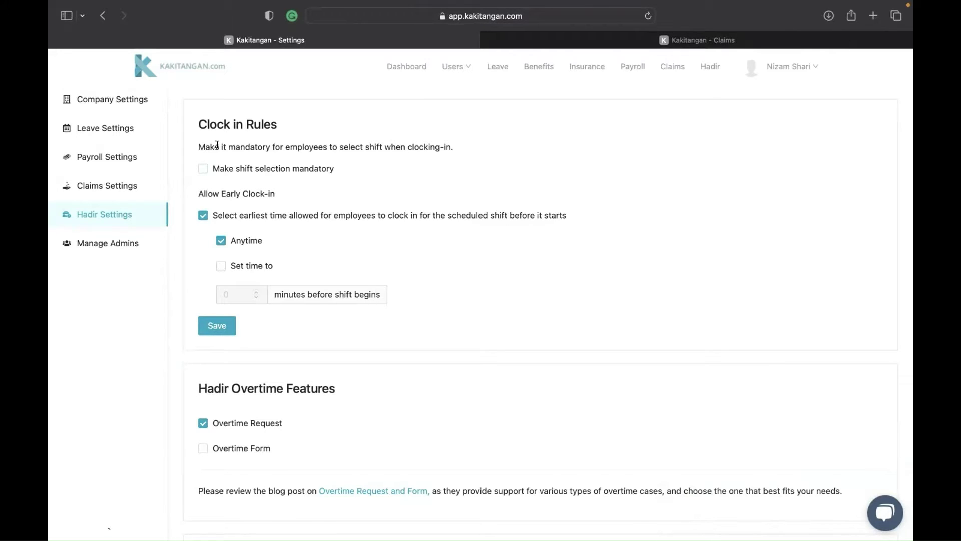
pyautogui.click(202, 172)
# - Try limiting early clock-in to 15 minutes before the shift begins and return the rule to Anytime
pyautogui.click(220, 267)
pyautogui.click(233, 298)
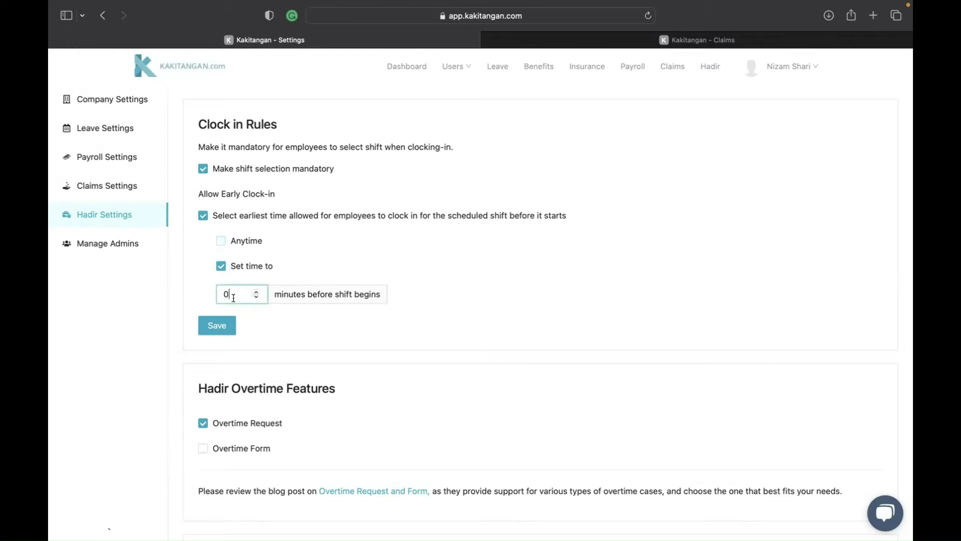
pyautogui.press('BackSpace')
pyautogui.write('15')
pyautogui.click(221, 242)
# - Select Overtime Form instead of Overtime Request as the Hadir overtime feature
pyautogui.scroll(-5, 293, 281)
pyautogui.scroll(3, 387, 149)
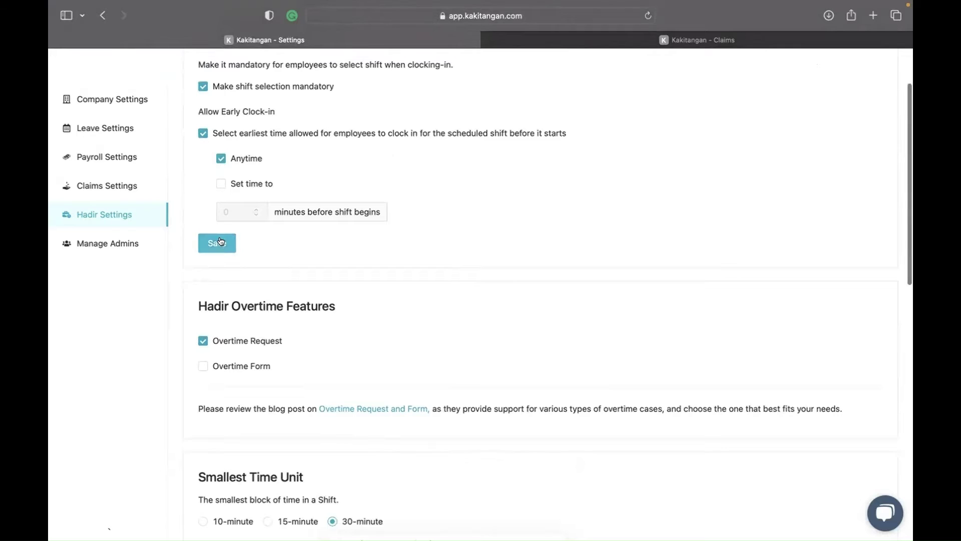
pyautogui.scroll(-3, 347, 262)
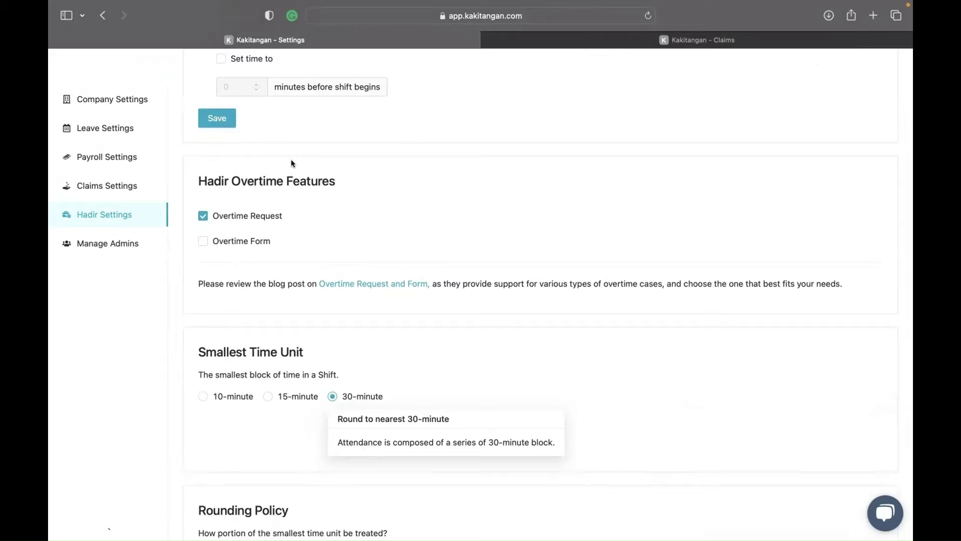
pyautogui.click(203, 241)
pyautogui.click(202, 219)
pyautogui.click(204, 242)
# - Enable auto-approval of attendance and look through the monthly cut-off date options without choosing one
pyautogui.scroll(-4, 319, 239)
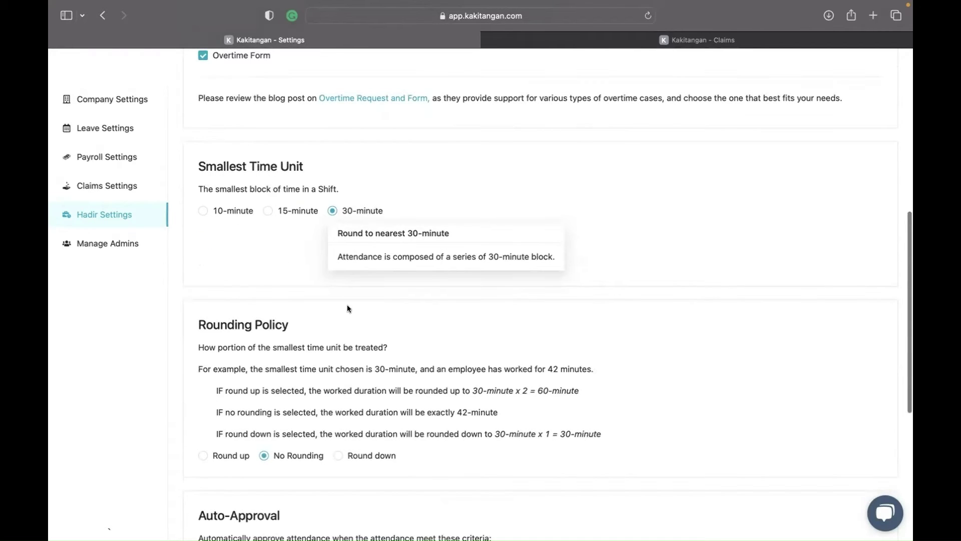
pyautogui.scroll(-1, 380, 336)
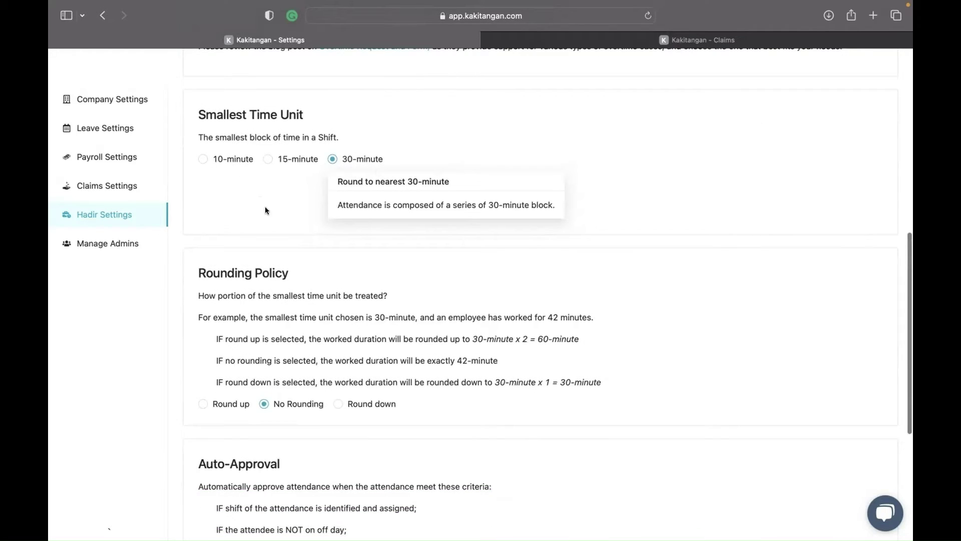
pyautogui.scroll(-1, 266, 226)
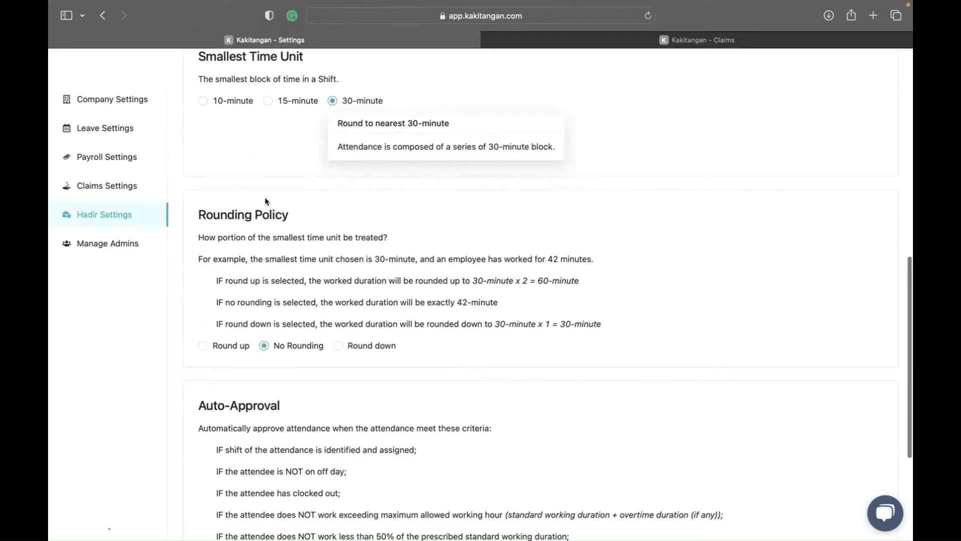
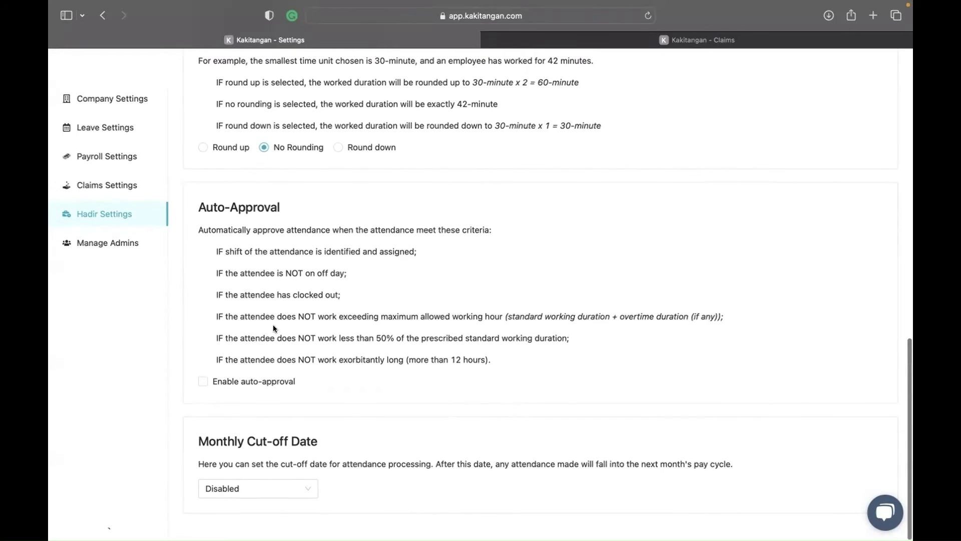
pyautogui.click(203, 384)
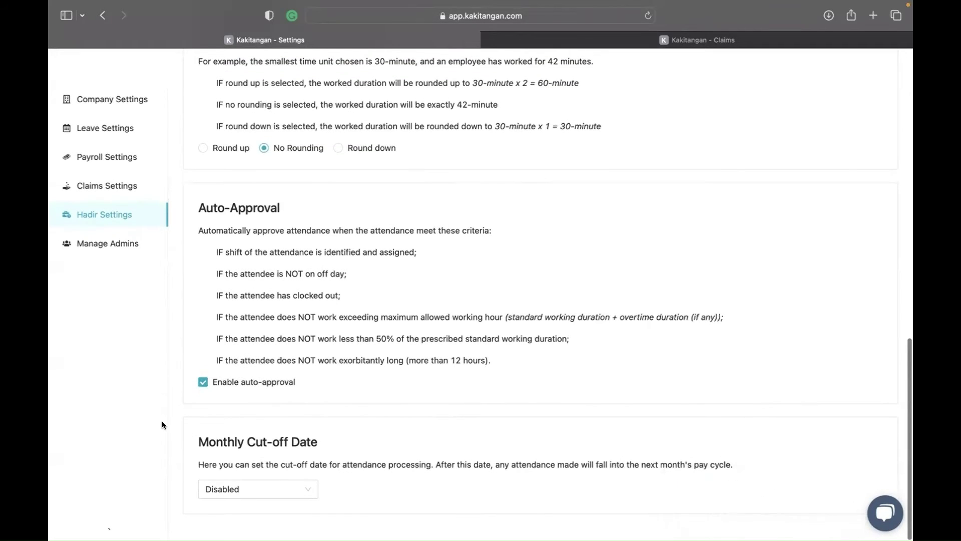
pyautogui.click(306, 493)
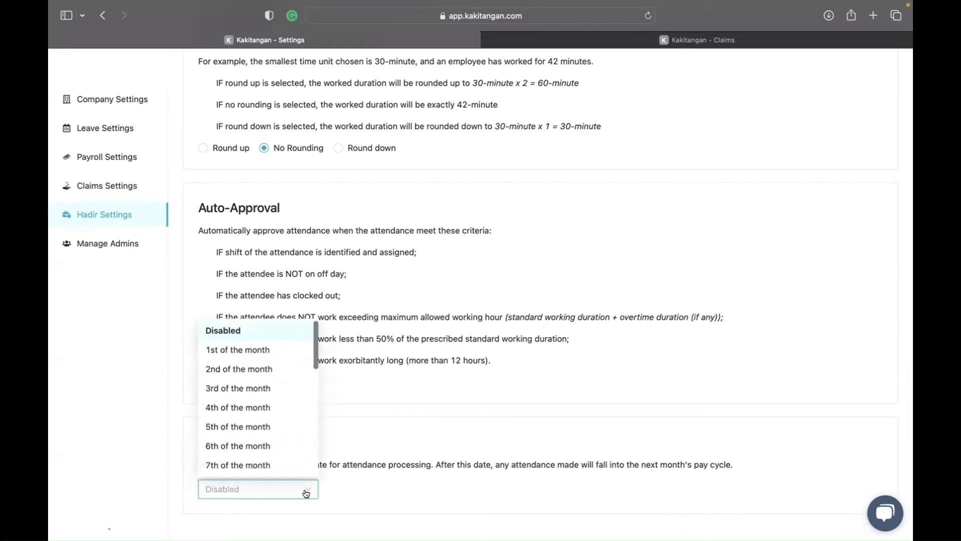
pyautogui.click(362, 431)
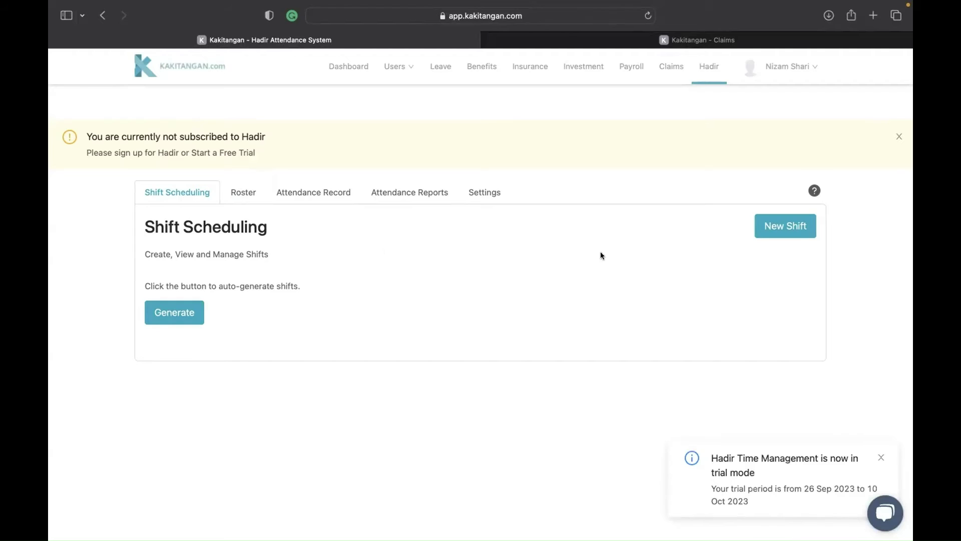
# - Start a new shift in Shift Scheduling and name it Shift AM
pyautogui.click(777, 227)
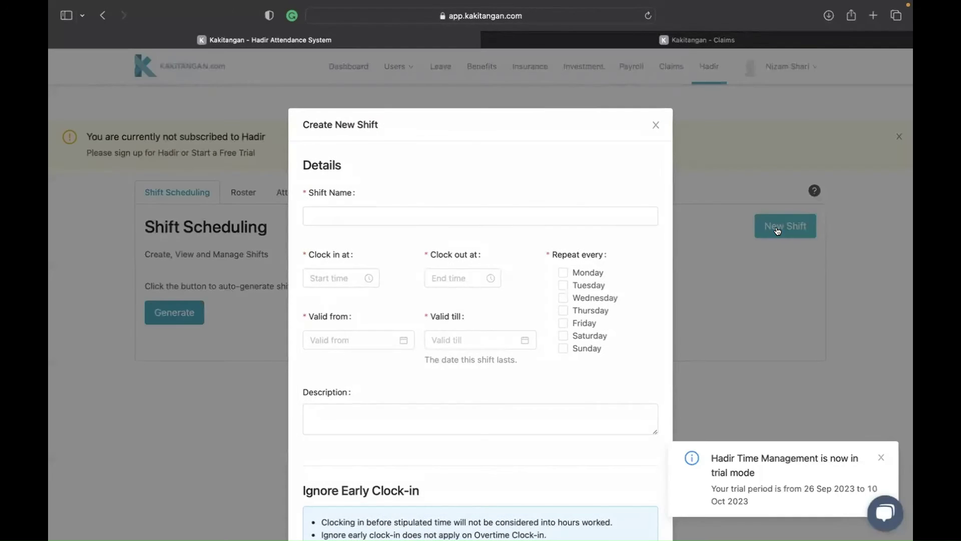
pyautogui.click(431, 208)
pyautogui.write('Sh')
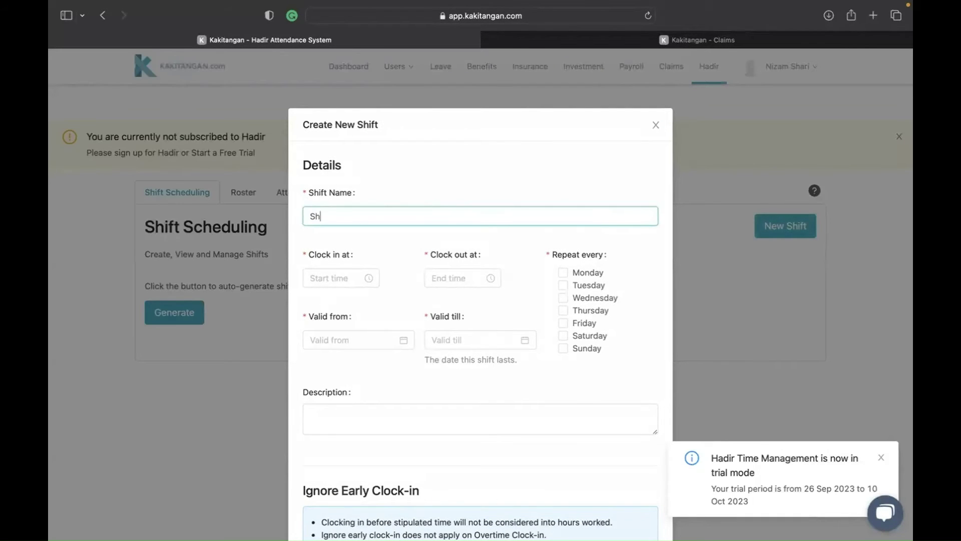
pyautogui.write('ift Mo')
pyautogui.press('BackSpace')
pyautogui.press('BackSpace')
pyautogui.write('AM')
# - Set the new shift's clock-in time to 09:00
pyautogui.click(334, 279)
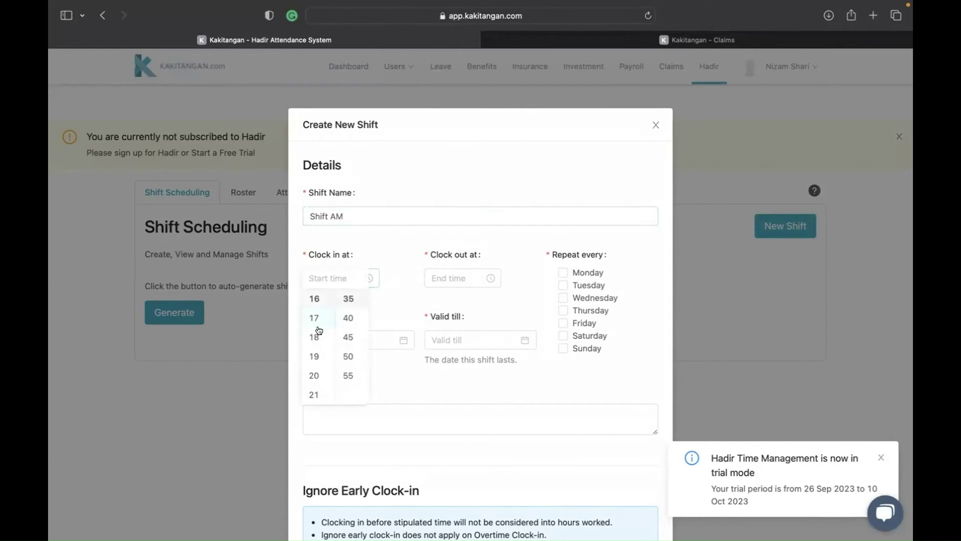
pyautogui.scroll(10, 321, 326)
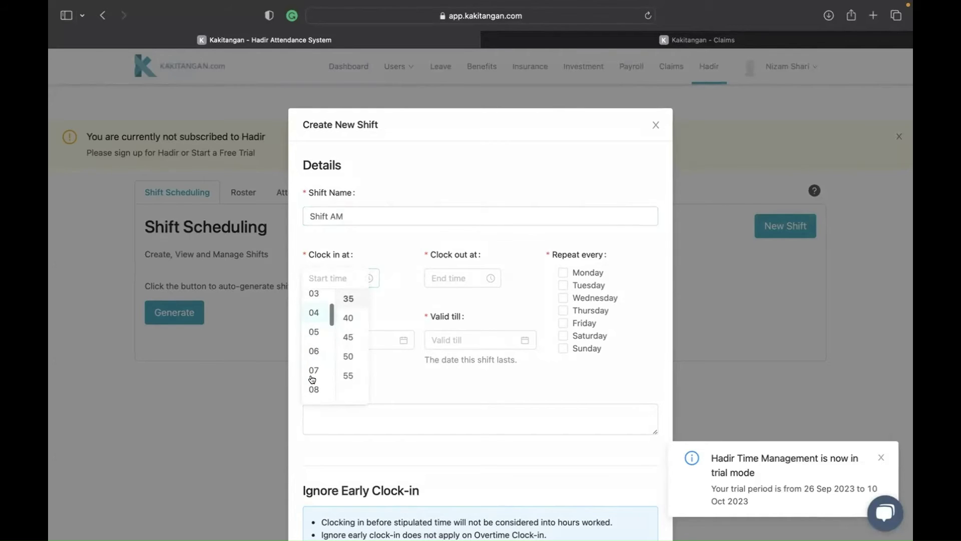
pyautogui.scroll(-2, 312, 391)
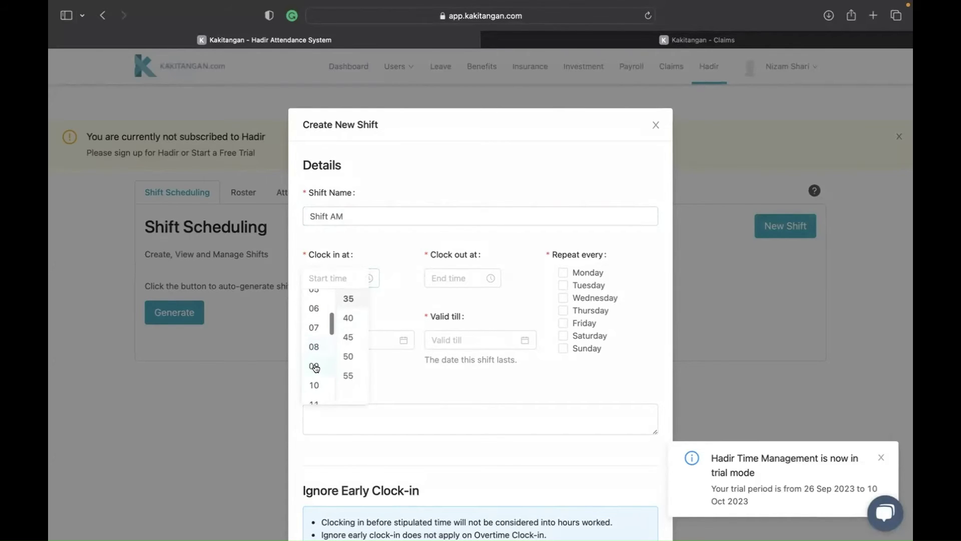
pyautogui.click(315, 370)
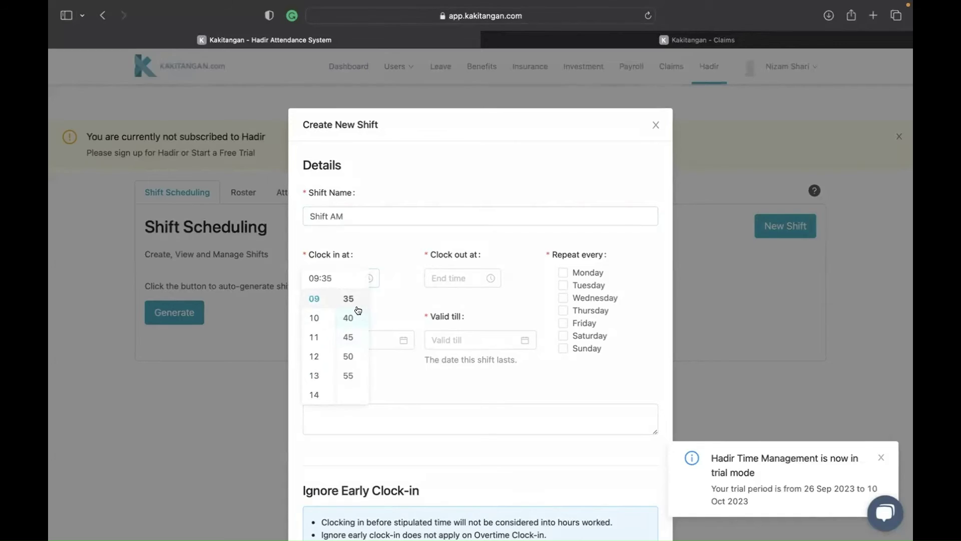
pyautogui.scroll(3, 358, 316)
pyautogui.click(358, 311)
# - Set the new shift's clock-out time to 18:00
pyautogui.click(448, 278)
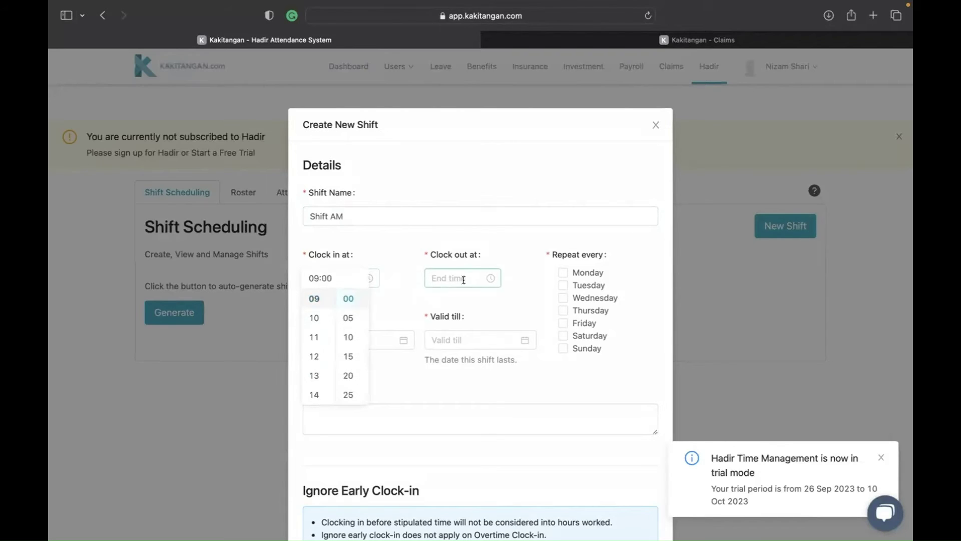
pyautogui.click(436, 337)
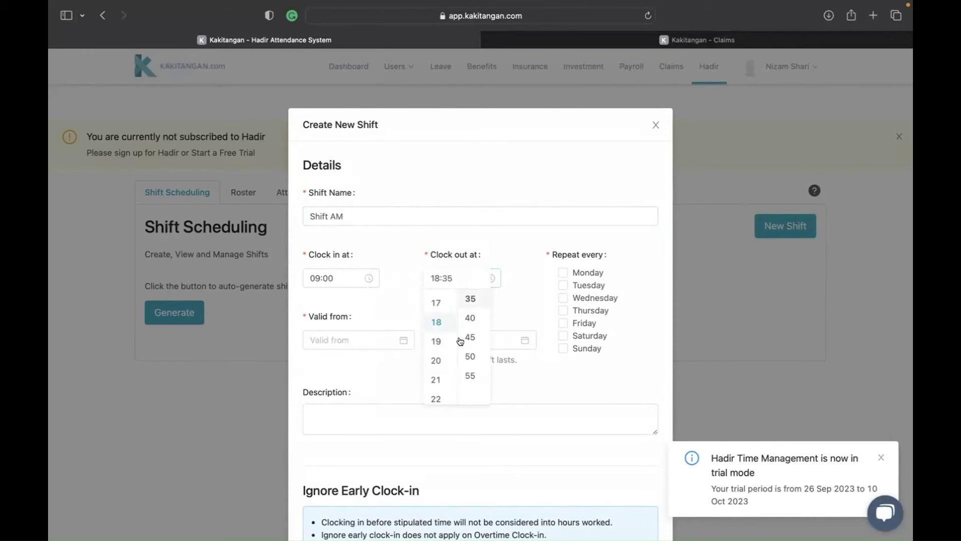
pyautogui.scroll(1, 480, 337)
pyautogui.scroll(3, 480, 337)
pyautogui.click(474, 299)
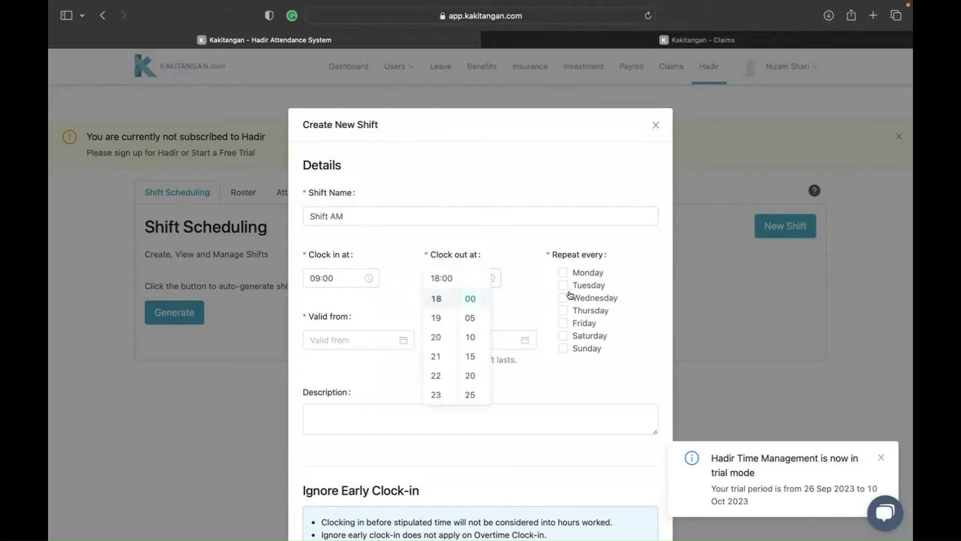
# - Repeat the shift every Monday, Tuesday, Wednesday, Thursday and Friday
pyautogui.click(566, 274)
pyautogui.click(564, 285)
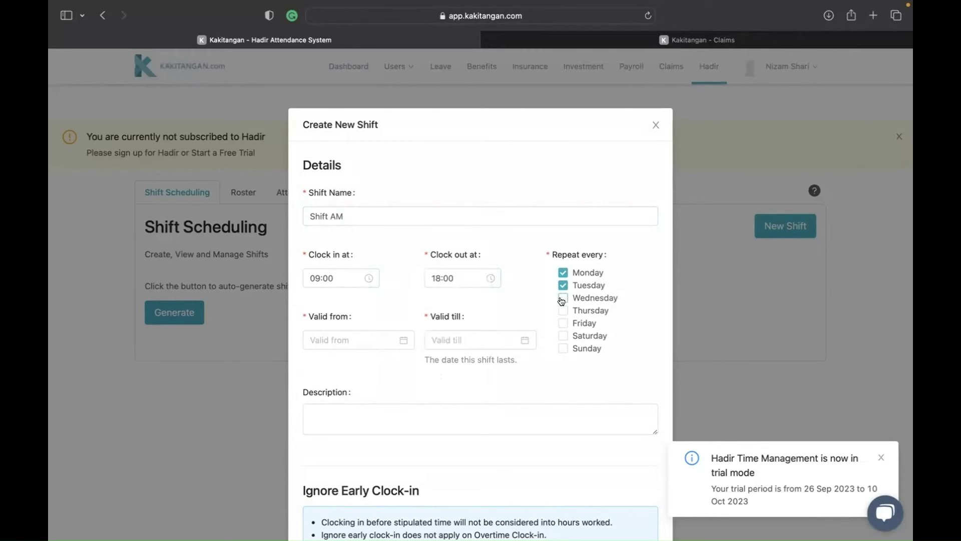
pyautogui.click(563, 298)
pyautogui.click(563, 311)
pyautogui.click(563, 323)
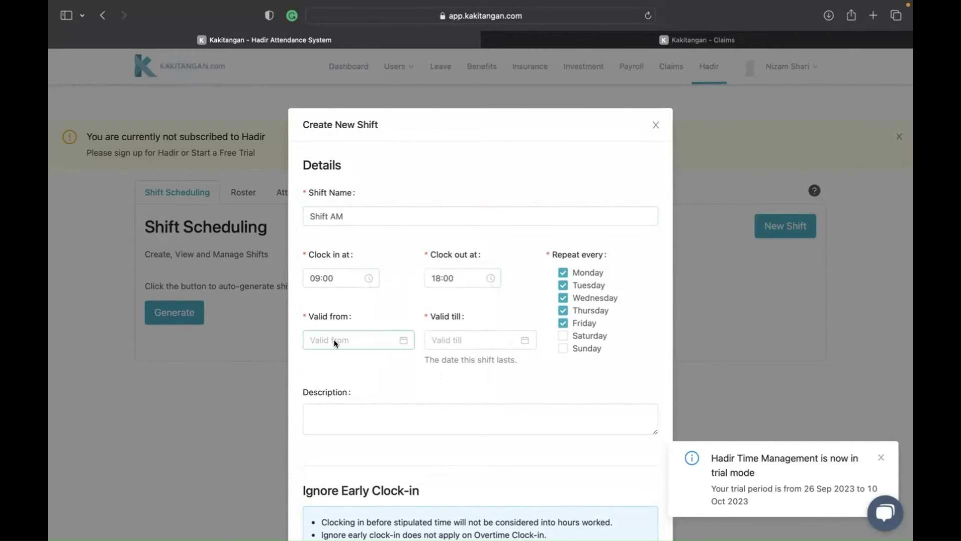
# - Make the shift valid from 2023-09-01 till 2023-12-31
pyautogui.click(334, 340)
pyautogui.click(431, 405)
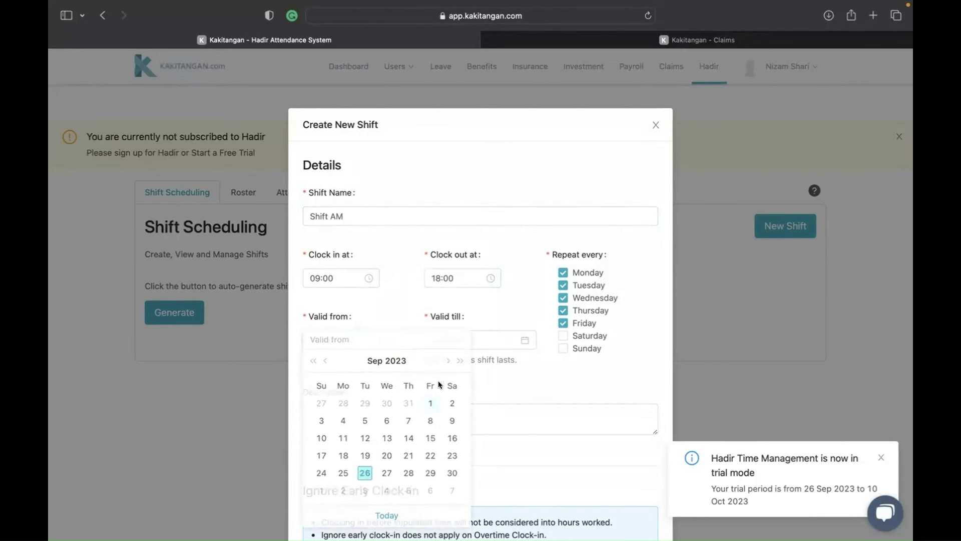
pyautogui.click(464, 342)
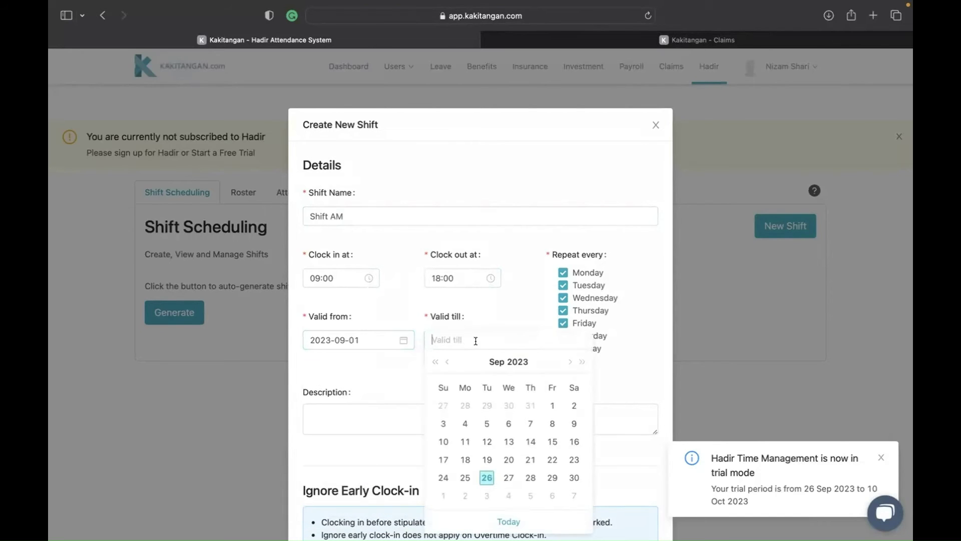
pyautogui.click(497, 362)
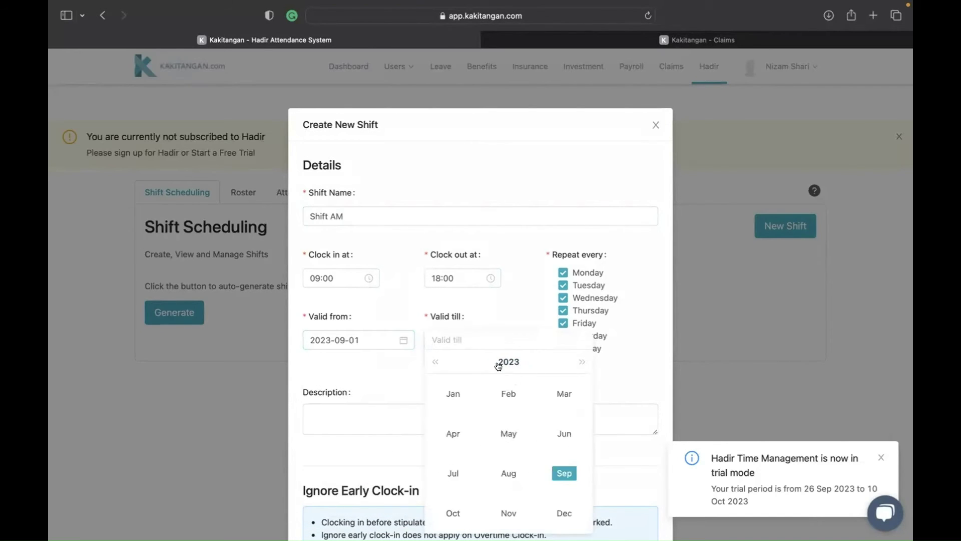
pyautogui.click(554, 511)
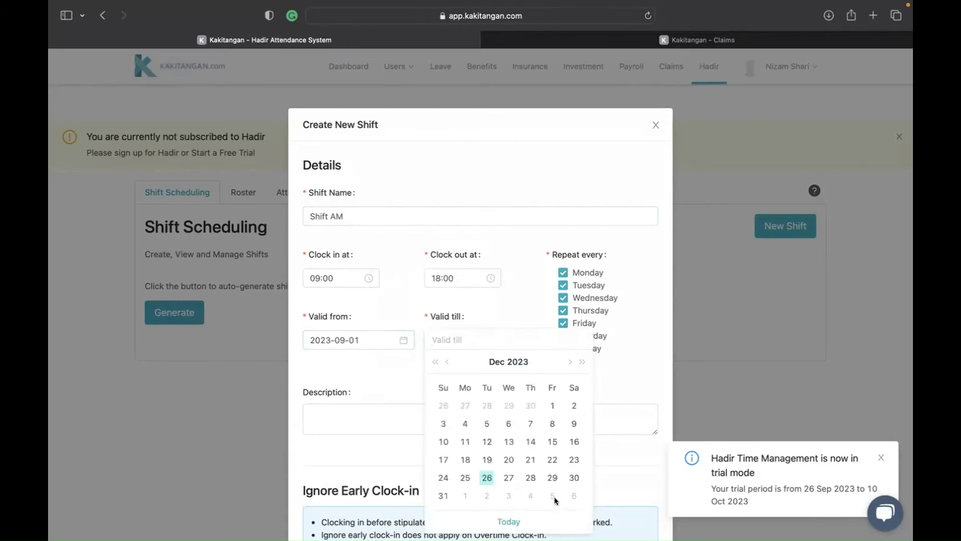
pyautogui.click(443, 496)
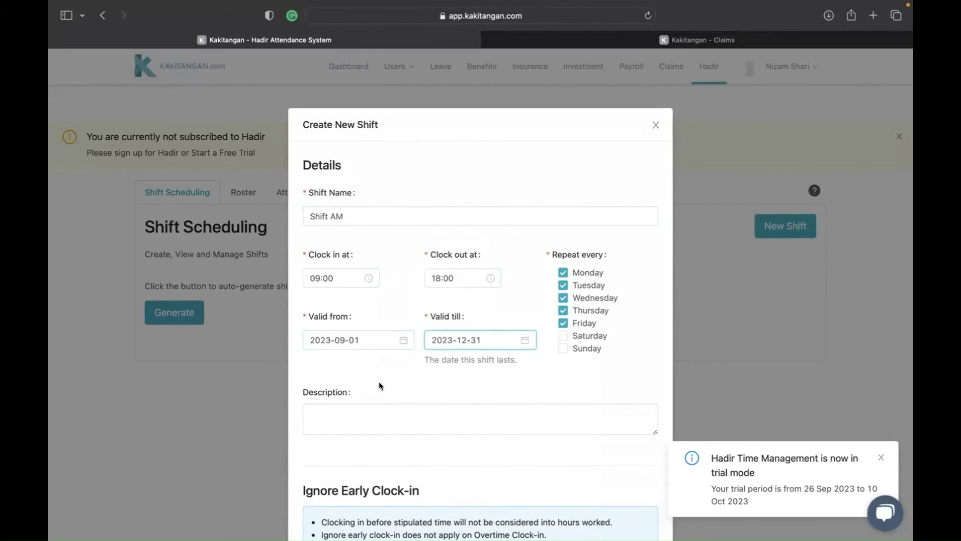
# - Enter test as the shift description and enable ignoring early clock-in
pyautogui.scroll(-2, 386, 347)
pyautogui.click(386, 348)
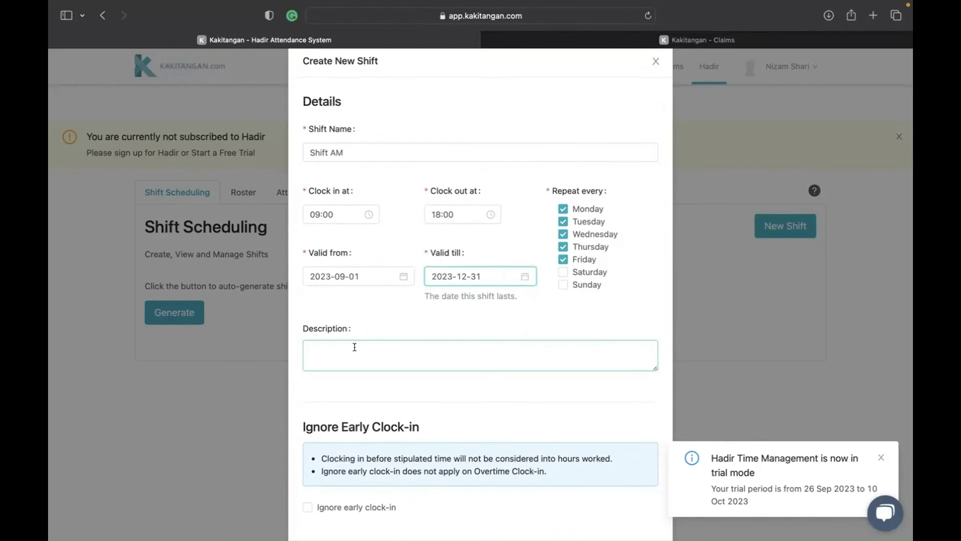
pyautogui.write('test')
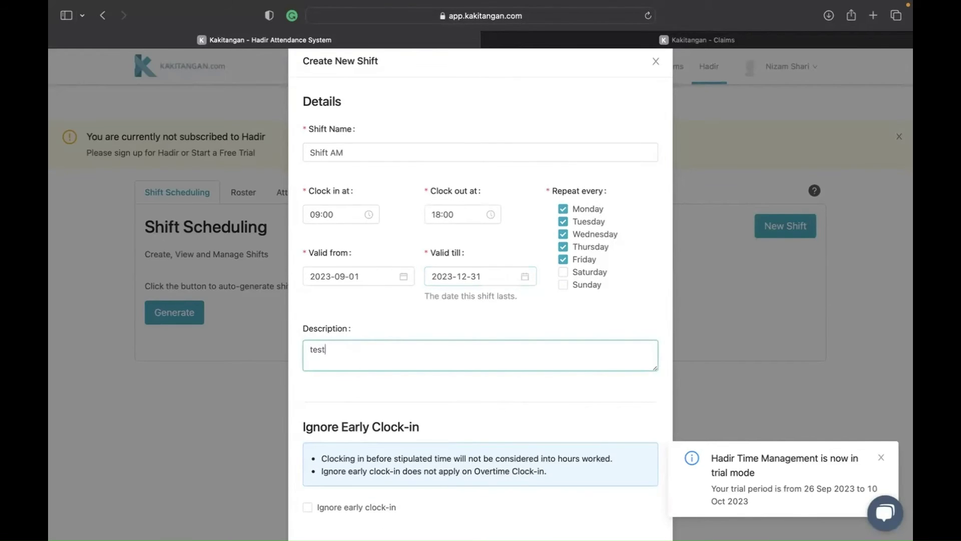
pyautogui.scroll(-8, 481, 301)
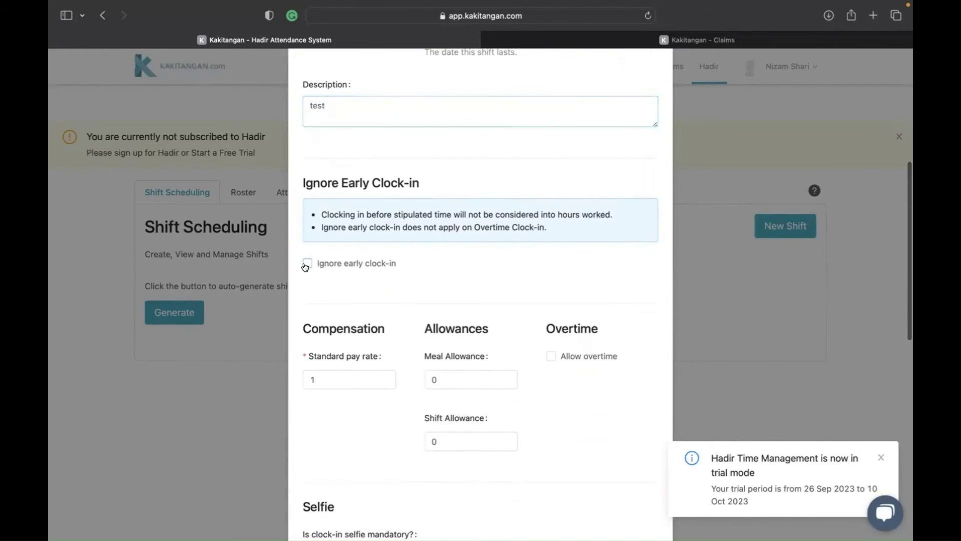
pyautogui.click(307, 264)
# - Allow overtime on the shift with the Normal - 1.5x pay type and the Allow overtime request option
pyautogui.scroll(-5, 440, 284)
pyautogui.click(443, 216)
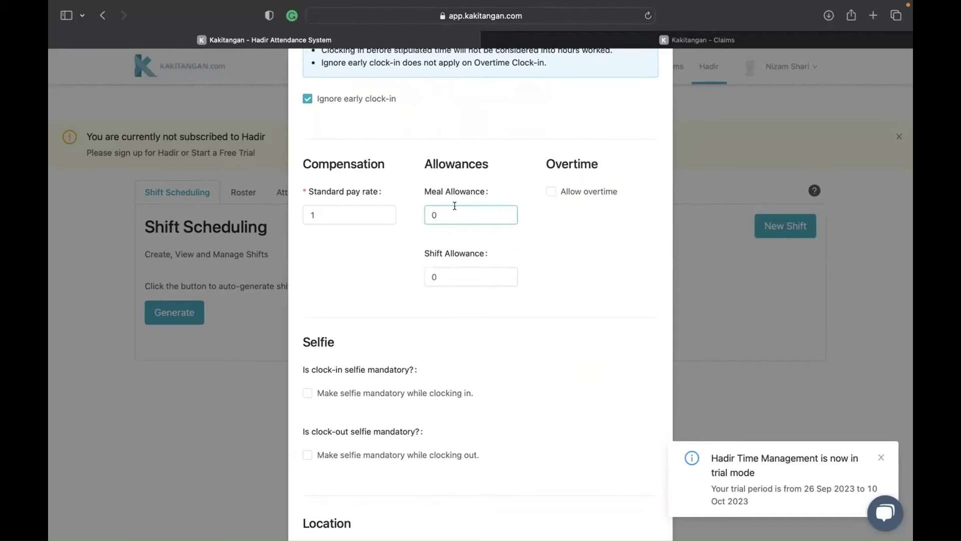
pyautogui.click(551, 192)
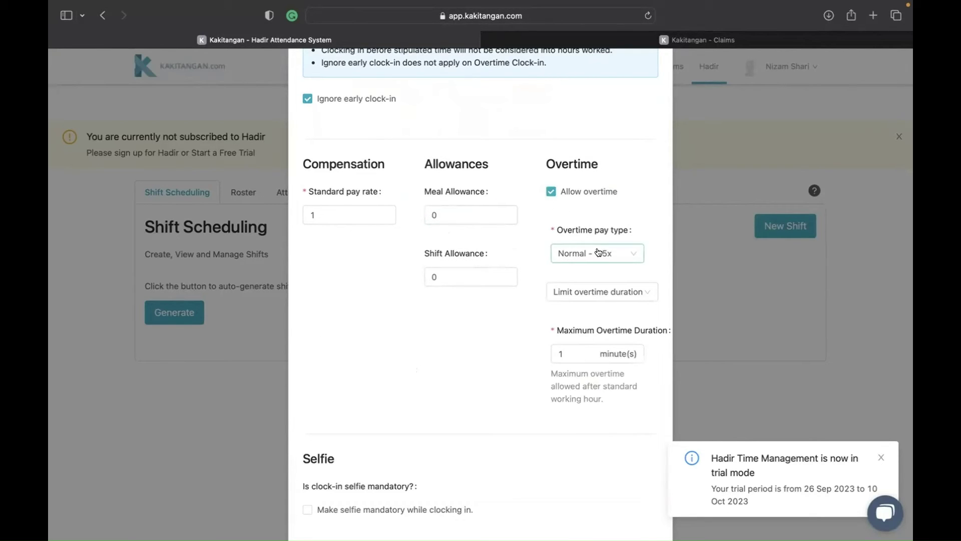
pyautogui.click(626, 258)
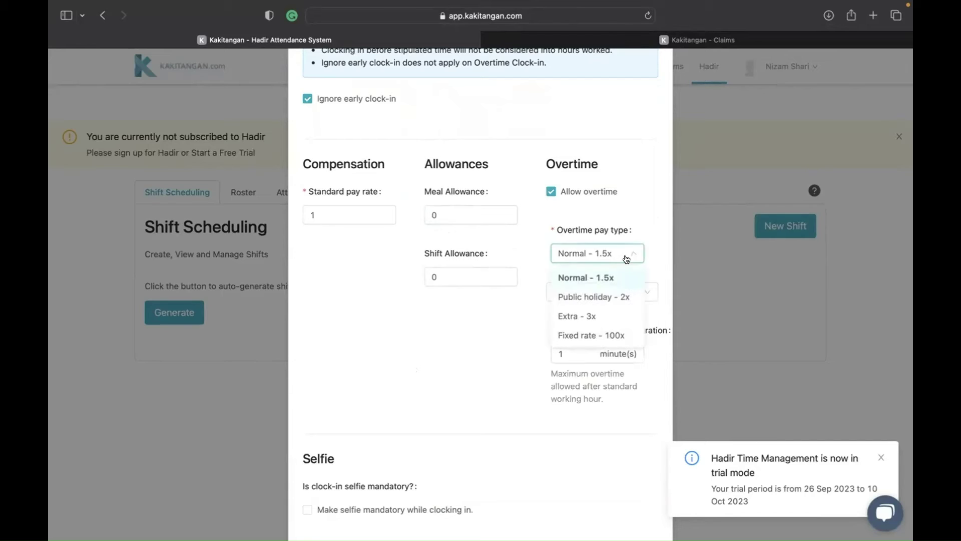
pyautogui.click(638, 219)
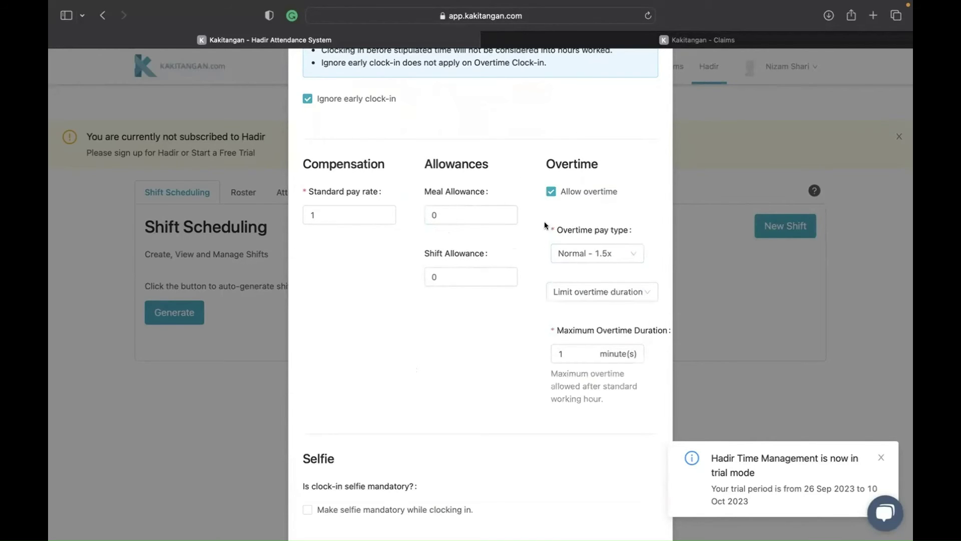
pyautogui.click(605, 299)
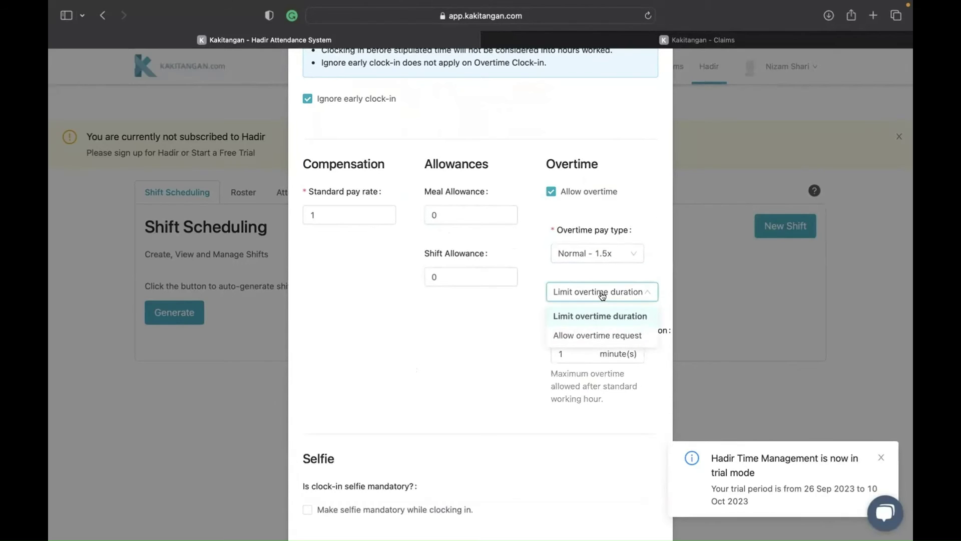
pyautogui.click(579, 340)
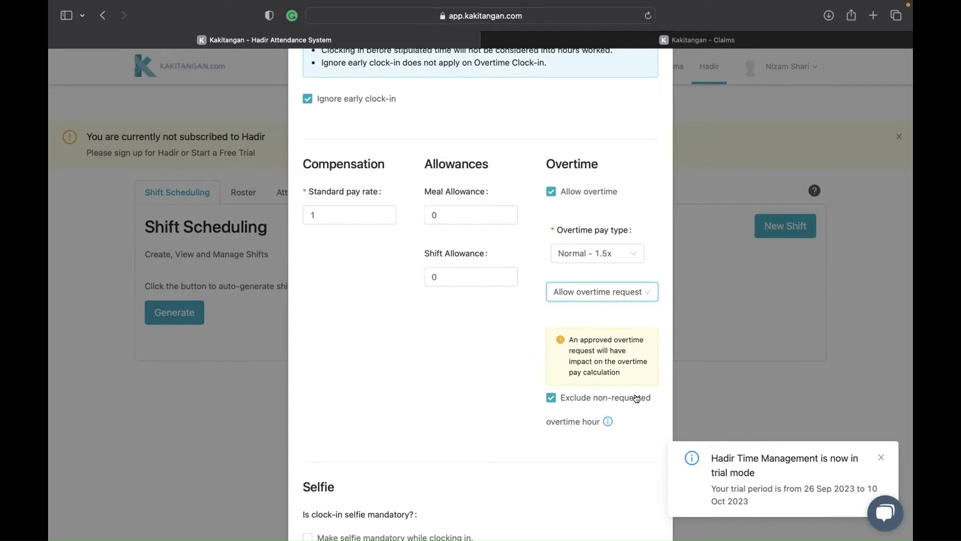
# - Make a selfie mandatory for the shift both while clocking in and while clocking out
pyautogui.scroll(-2, 477, 400)
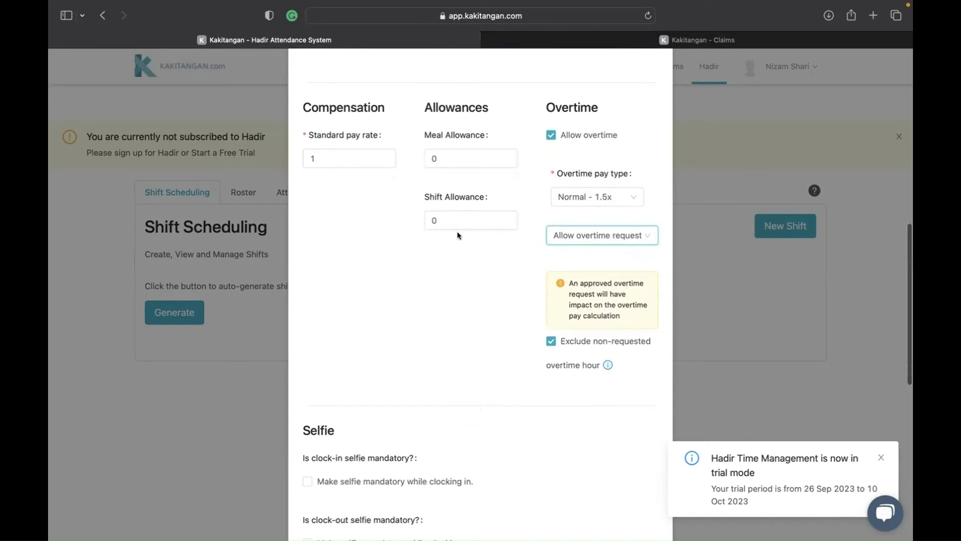
pyautogui.click(434, 159)
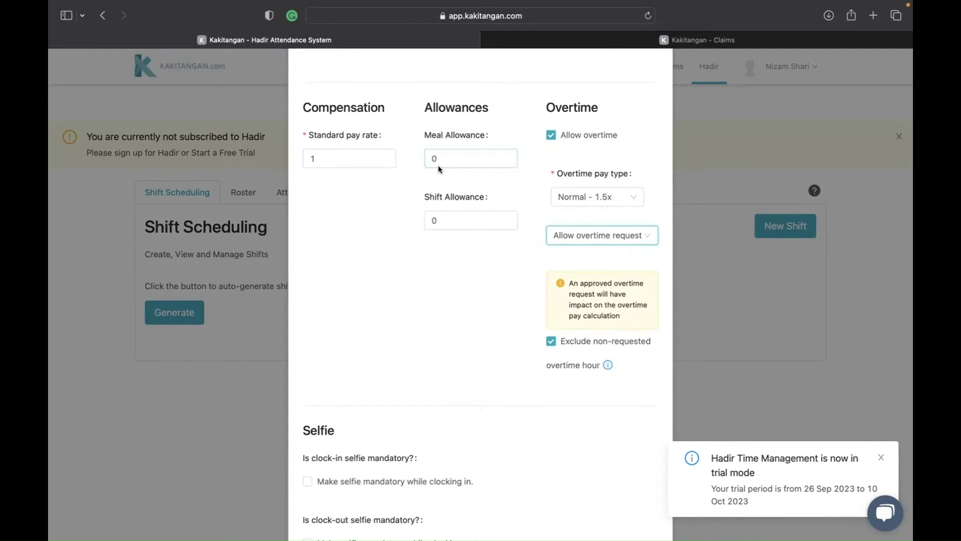
pyautogui.click(434, 223)
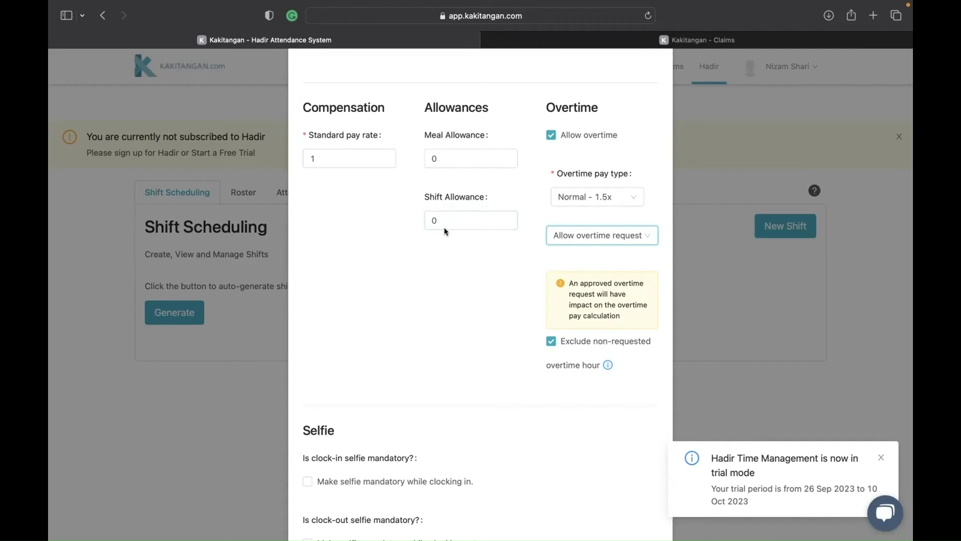
pyautogui.scroll(-5, 401, 265)
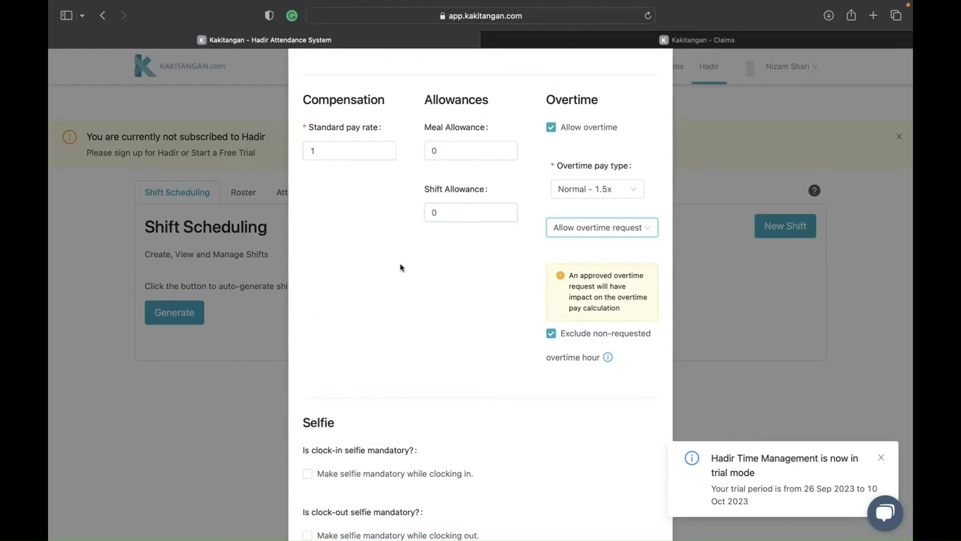
pyautogui.scroll(-2, 401, 268)
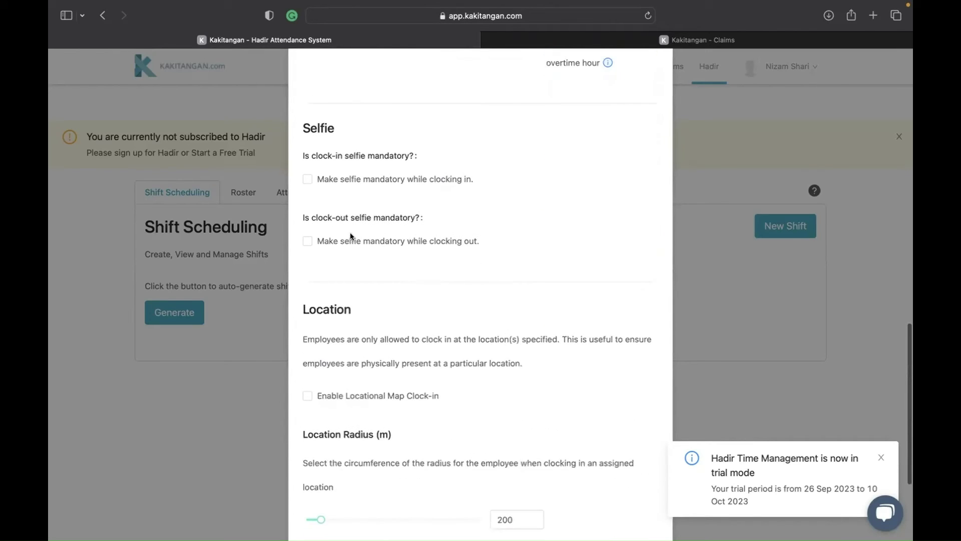
pyautogui.click(307, 179)
pyautogui.click(308, 242)
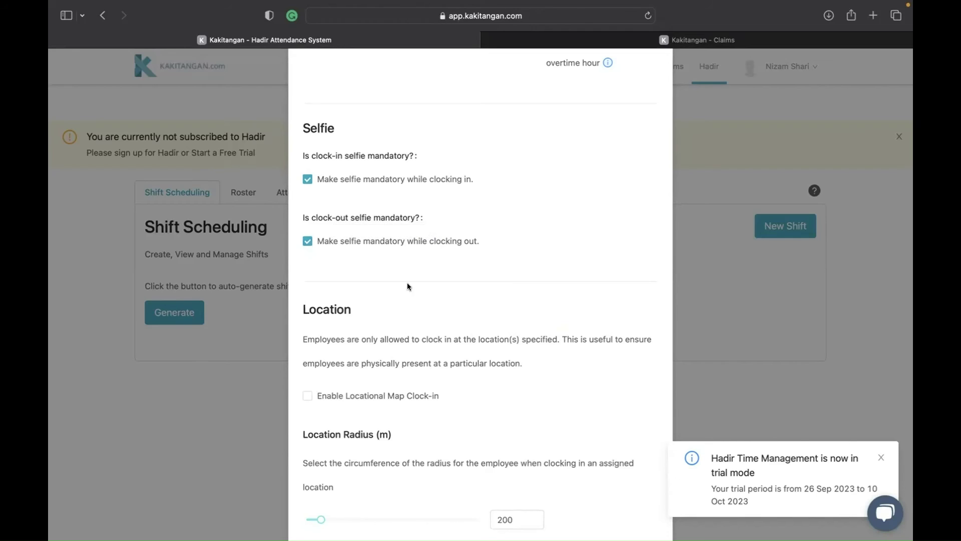
# - Enable Locational Map Clock-in, search the map for menara and choose Menara UOA Bangsar
pyautogui.scroll(-5, 392, 242)
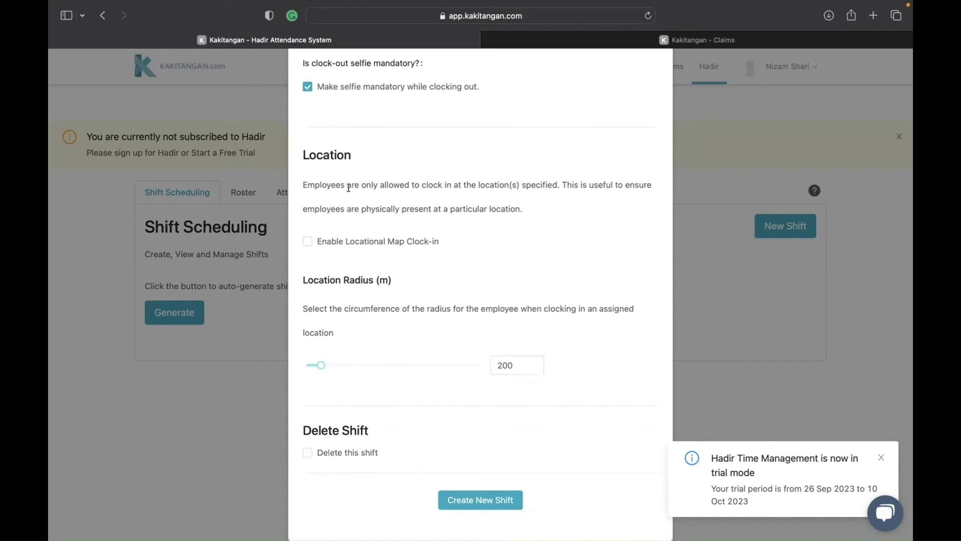
pyautogui.click(308, 243)
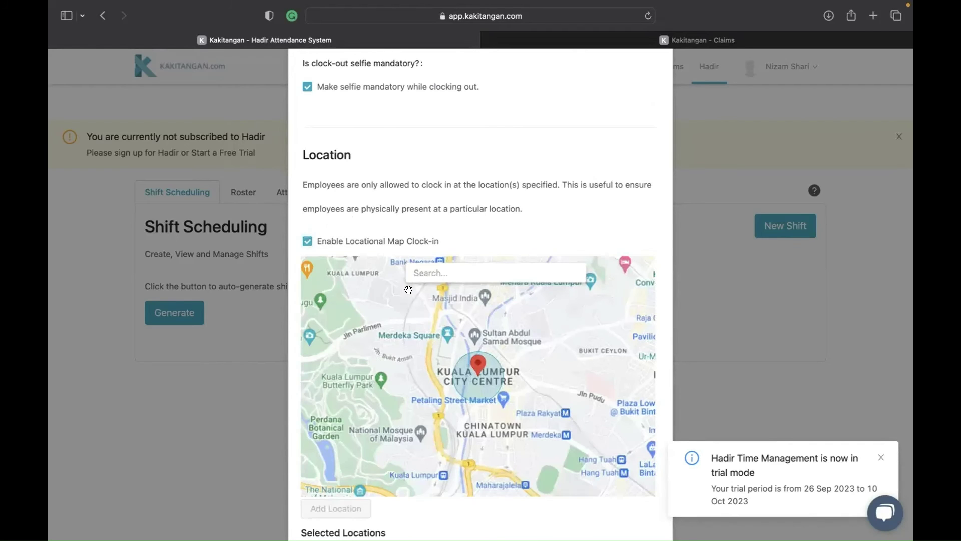
pyautogui.click(431, 275)
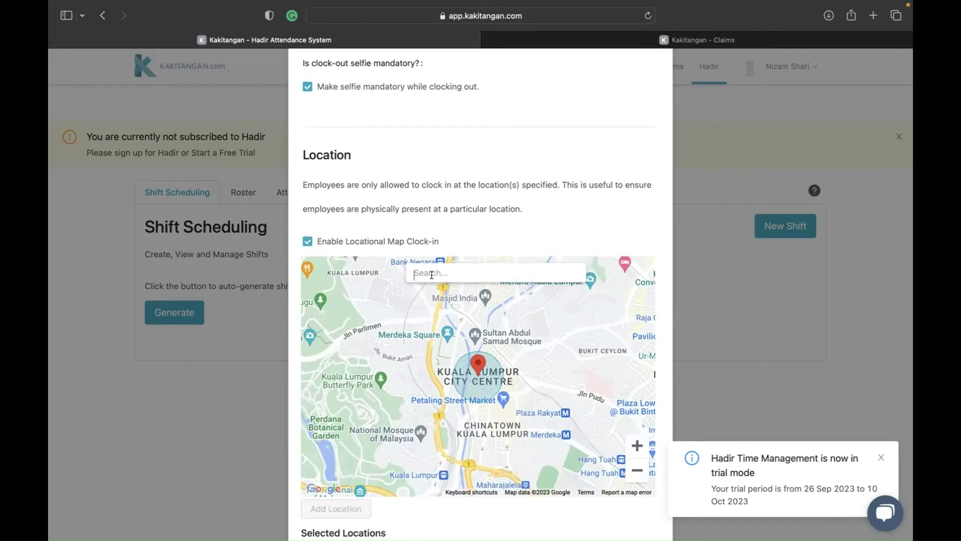
pyautogui.write('menara')
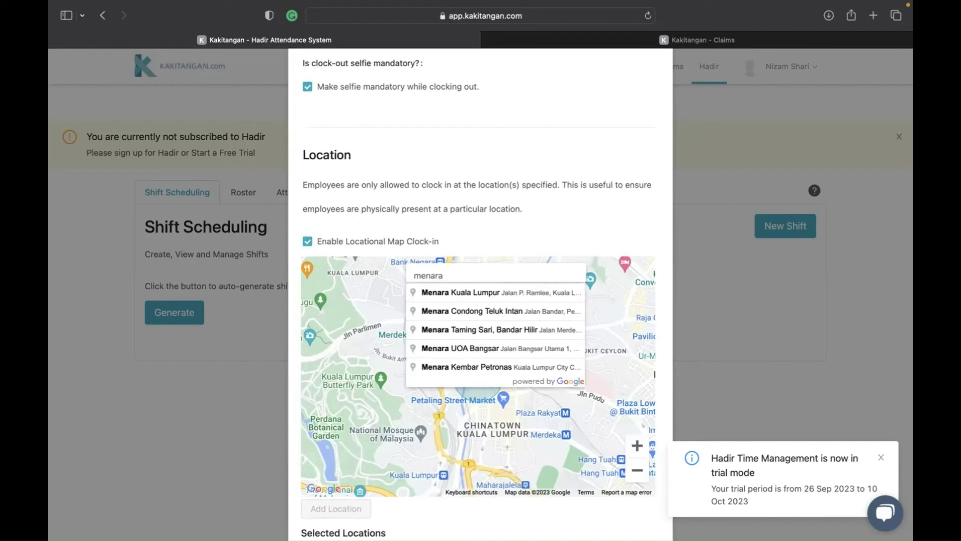
pyautogui.click(456, 349)
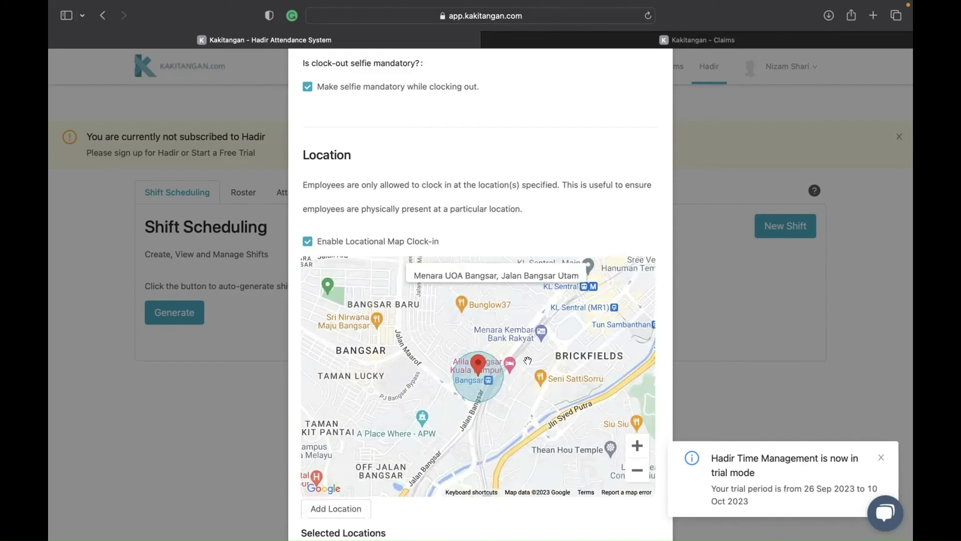
pyautogui.scroll(2, 527, 360)
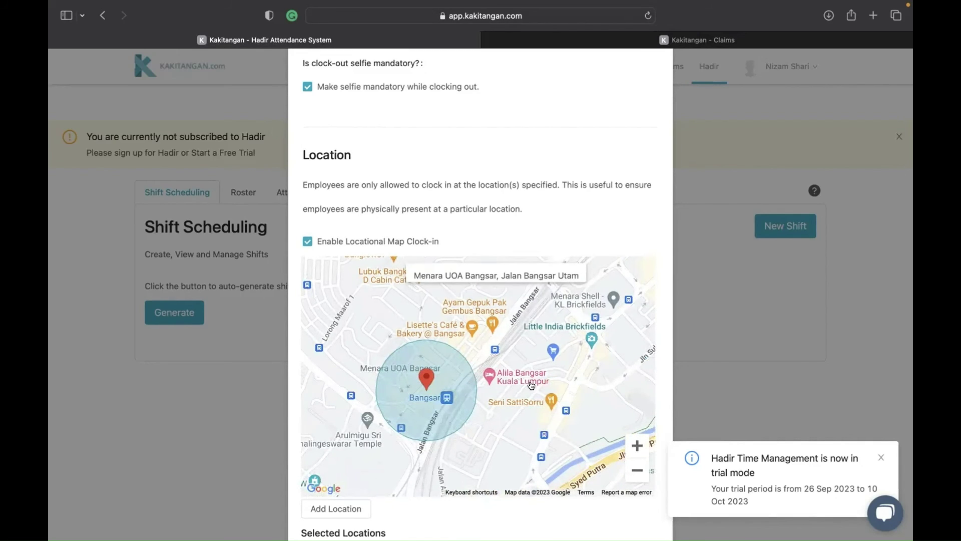
# - Set the clock-in location radius to 30 m
pyautogui.scroll(-5, 564, 230)
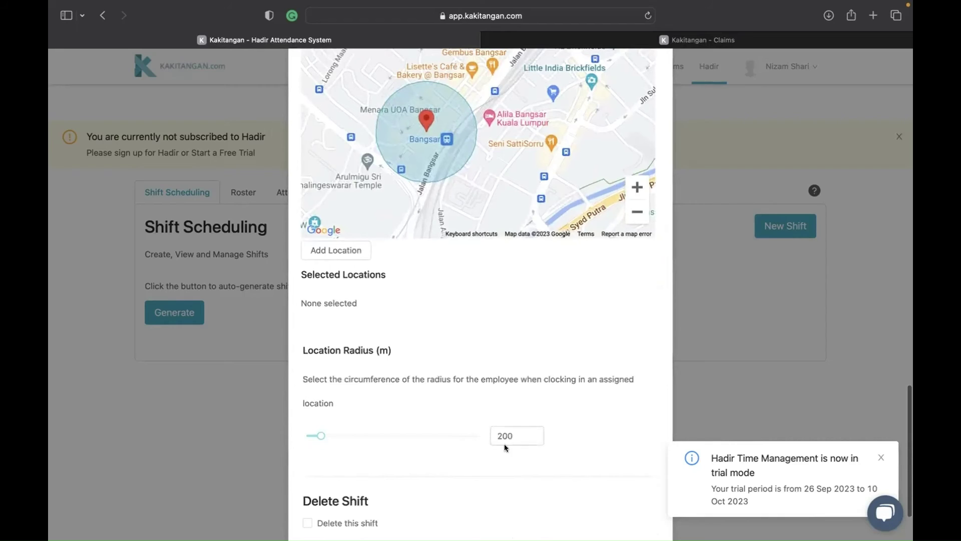
pyautogui.click(508, 438)
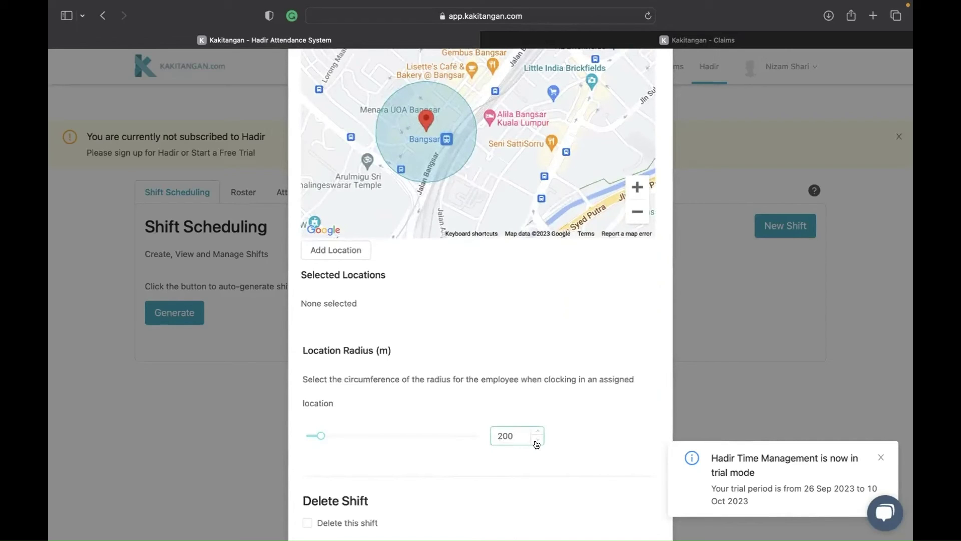
pyautogui.moveTo(515, 436); pyautogui.dragTo(487, 436)
pyautogui.write('30')
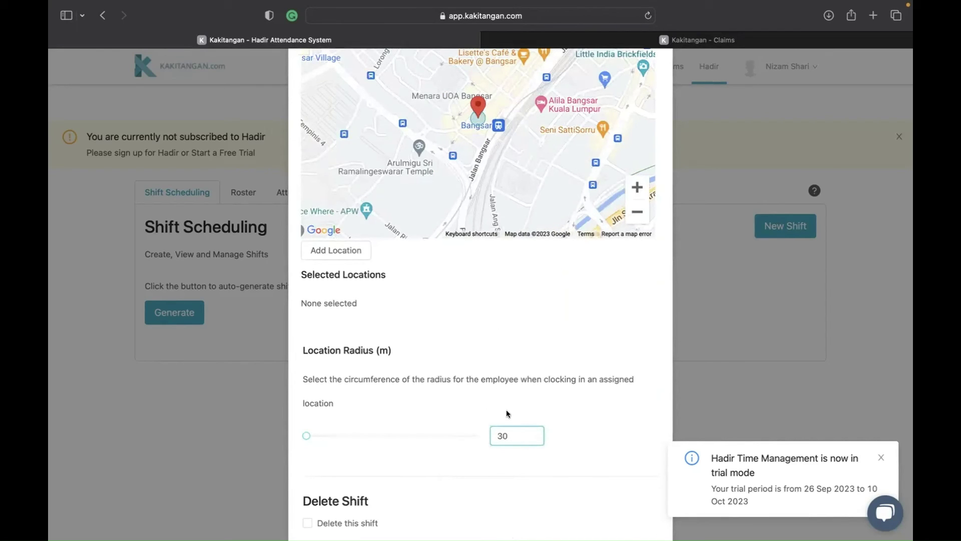
# - Set the location radius to 150 m and add Menara UOA Bangsar to the shift's selected locations
pyautogui.moveTo(512, 436); pyautogui.dragTo(486, 435)
pyautogui.write('150')
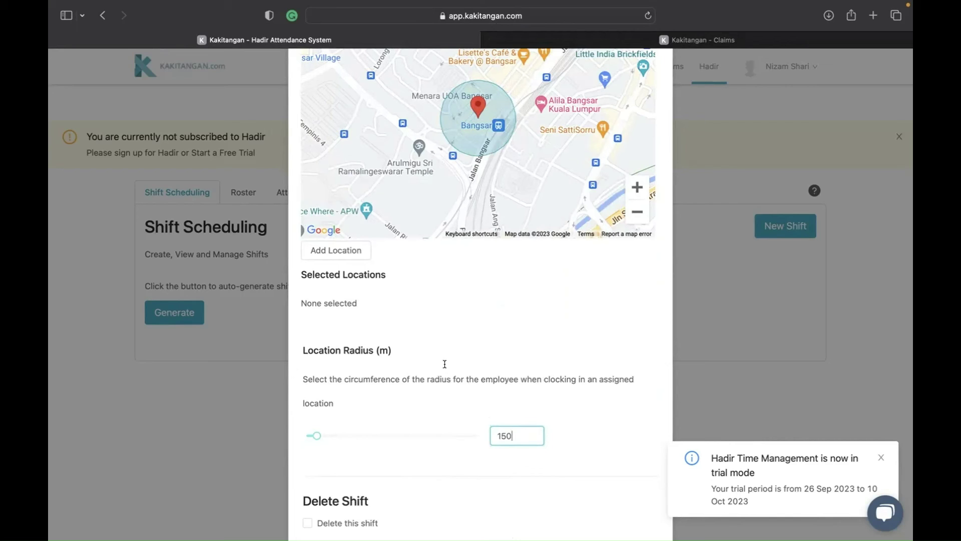
pyautogui.click(353, 254)
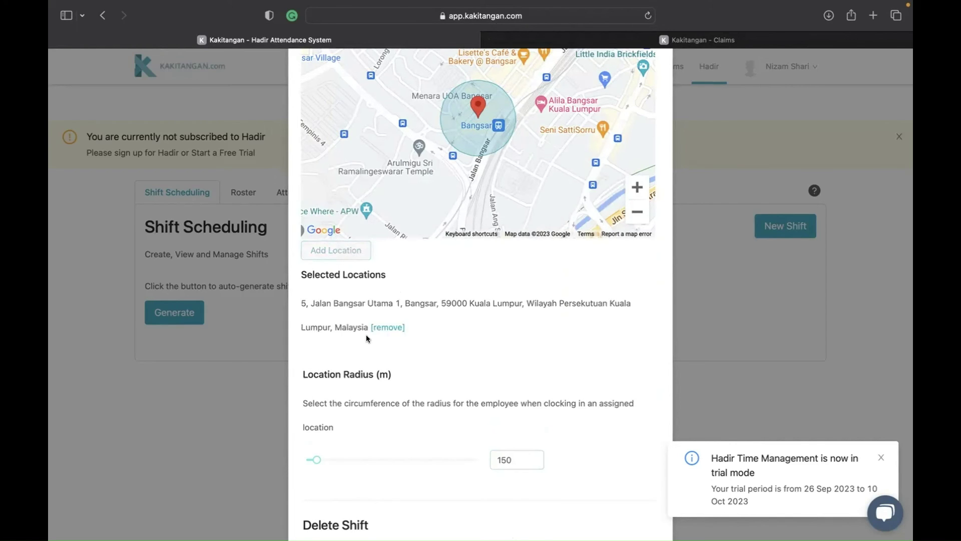
# - Review the selected clock-in location and radius, and create the new shift
pyautogui.scroll(3, 366, 338)
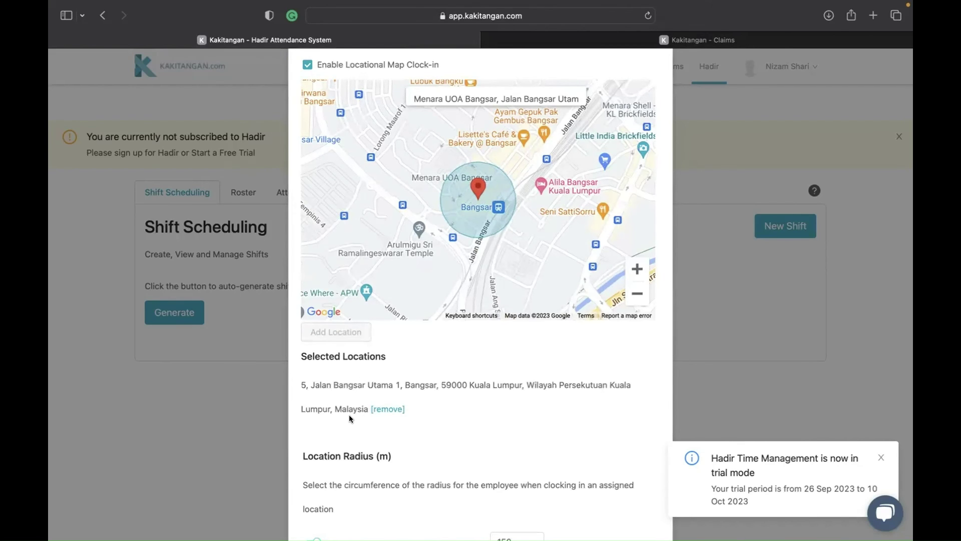
pyautogui.scroll(-5, 349, 415)
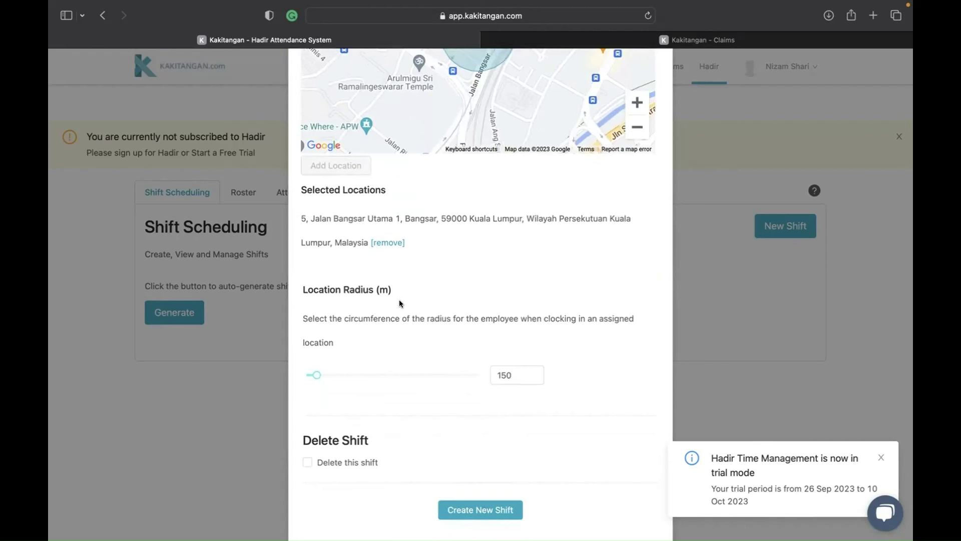
pyautogui.scroll(5, 400, 303)
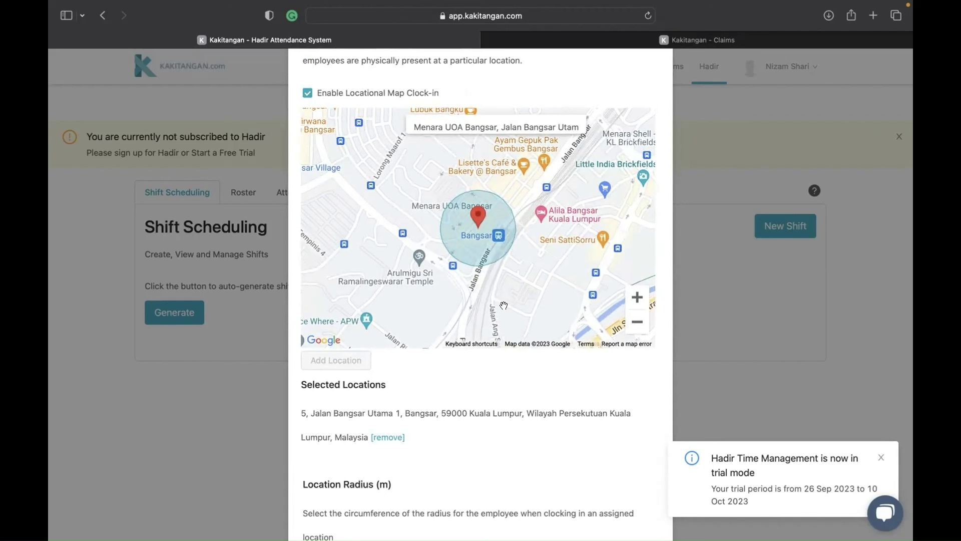
pyautogui.scroll(-5, 515, 386)
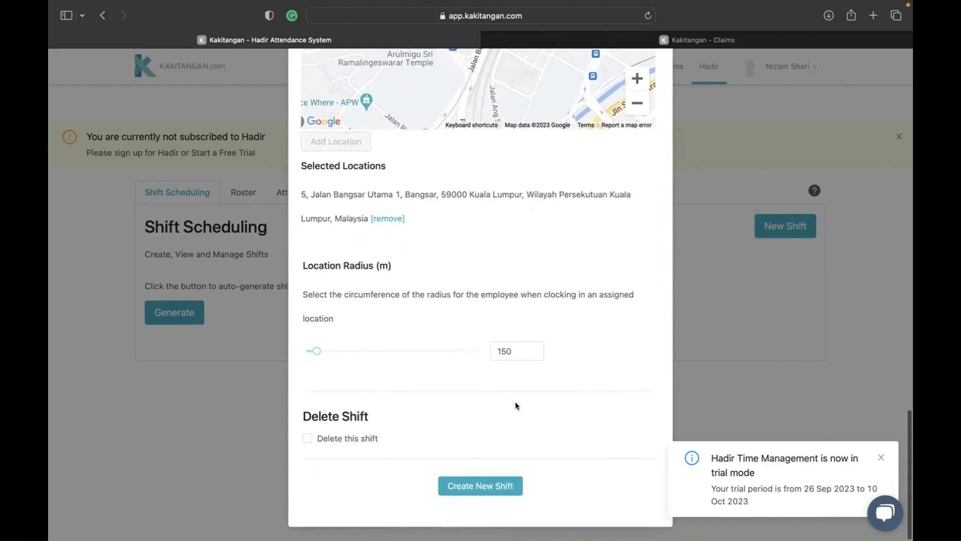
pyautogui.click(493, 493)
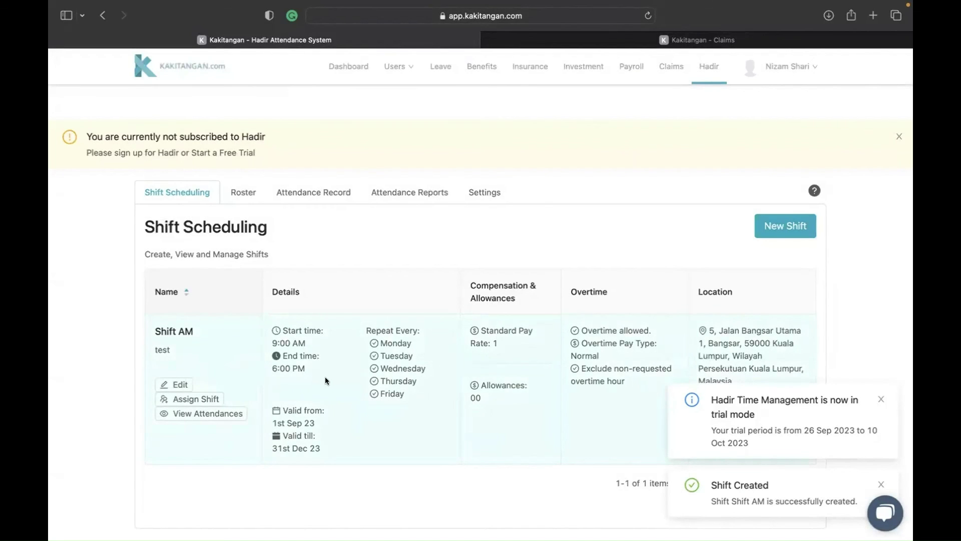
# - Assign Shift AM to all four employees listed individually under the Everyone group
pyautogui.click(194, 399)
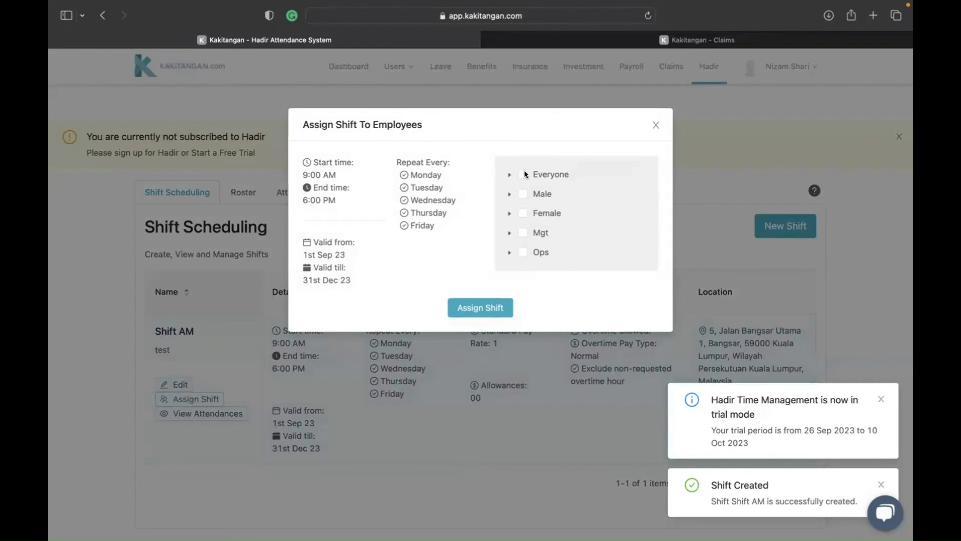
pyautogui.click(509, 175)
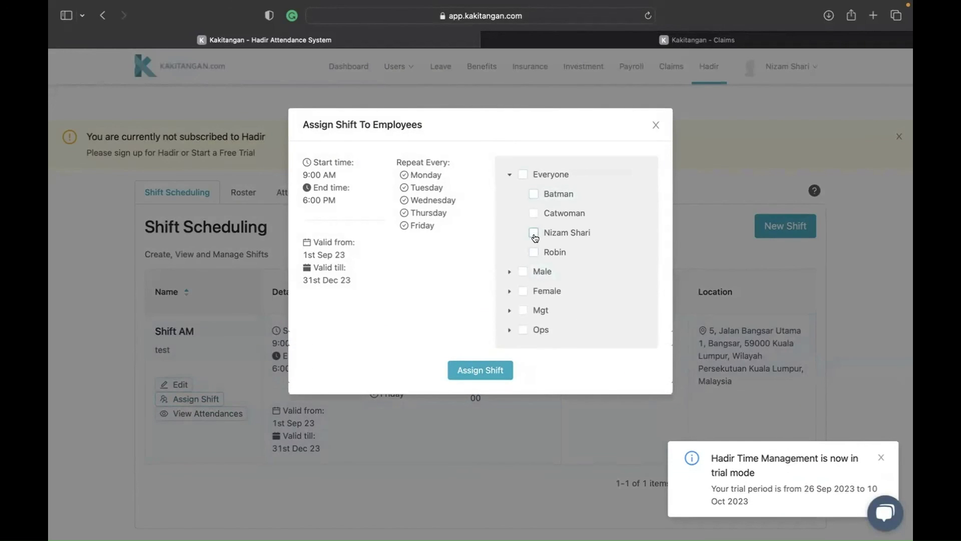
pyautogui.click(534, 235)
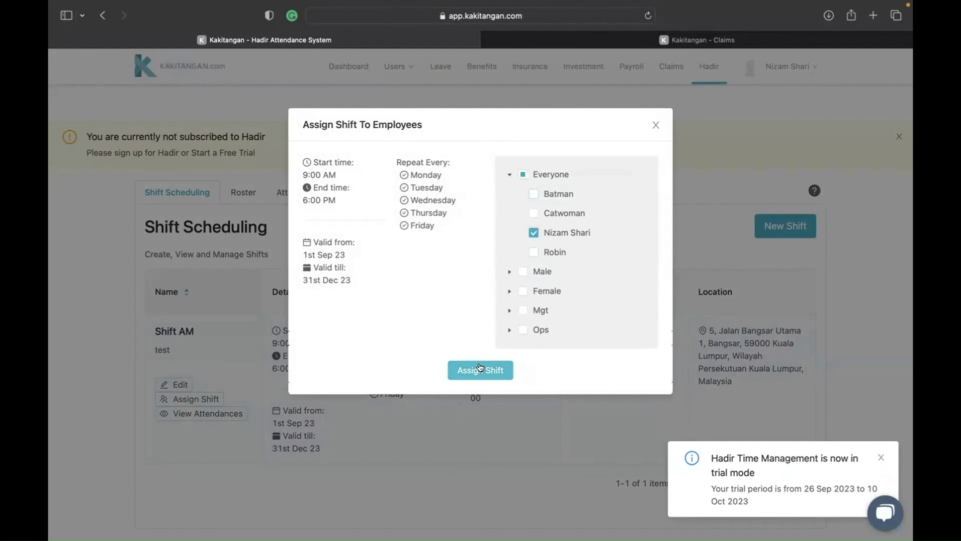
pyautogui.click(534, 194)
pyautogui.click(534, 212)
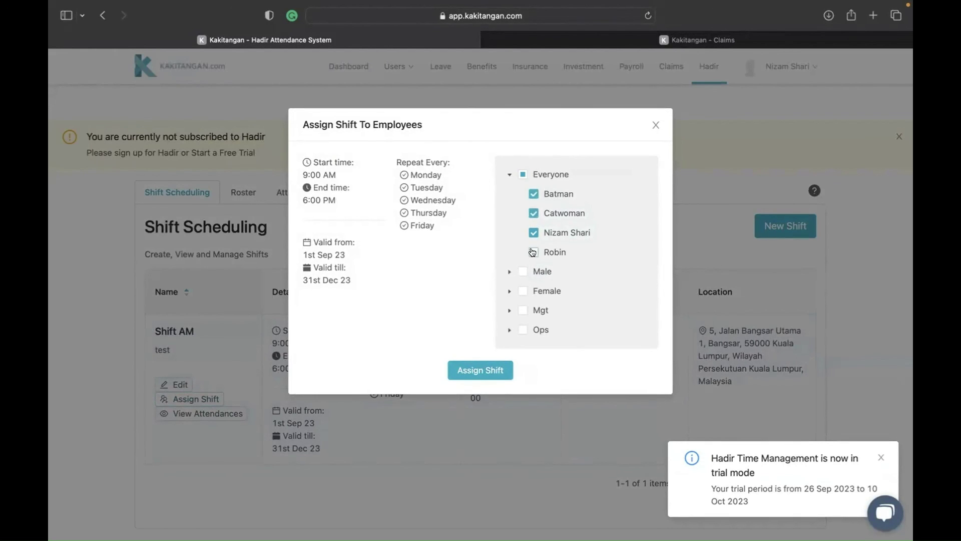
pyautogui.click(532, 252)
pyautogui.click(491, 370)
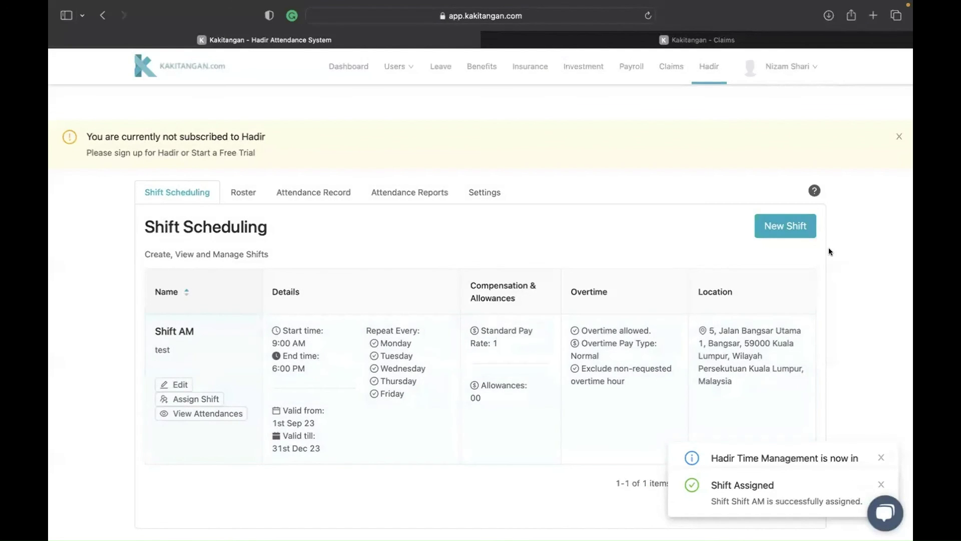
pyautogui.click(784, 225)
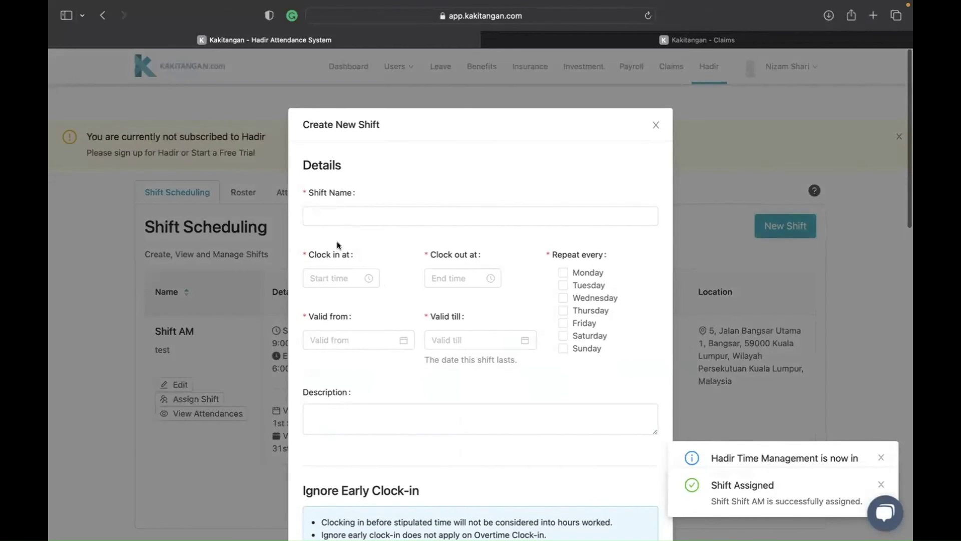
pyautogui.click(332, 224)
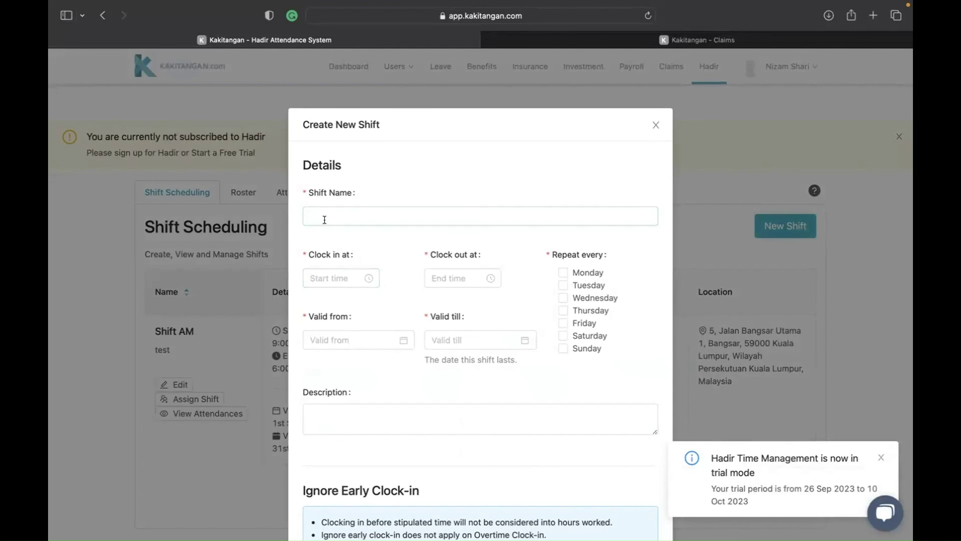
pyautogui.write('Shift PM')
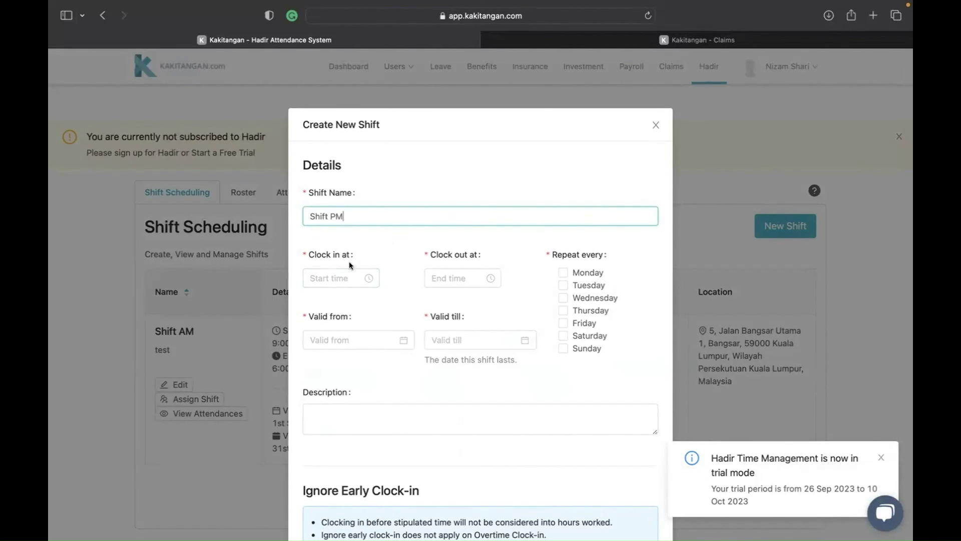
pyautogui.click(655, 125)
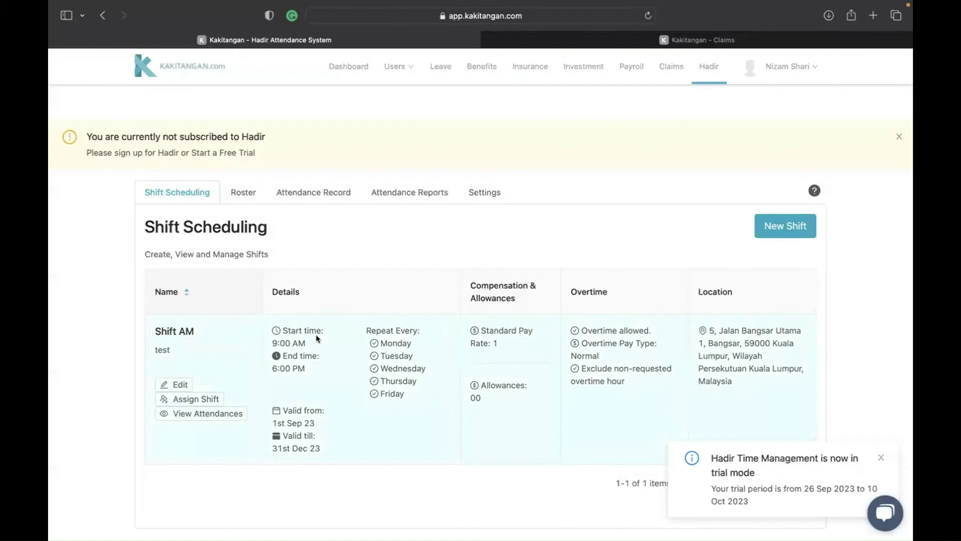
# - Review the day roster of assigned shifts and the attendance records for today, present employees and absent employees
pyautogui.click(244, 195)
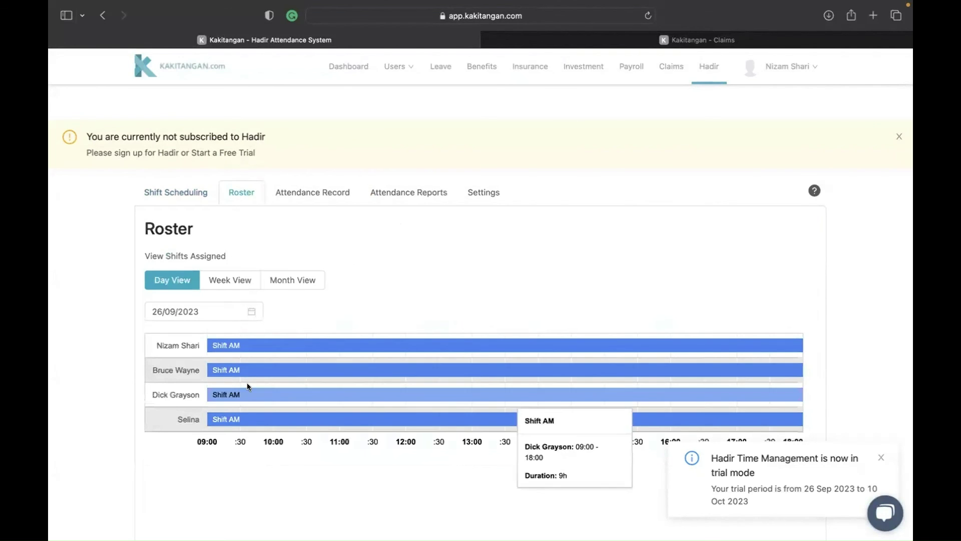
pyautogui.click(311, 193)
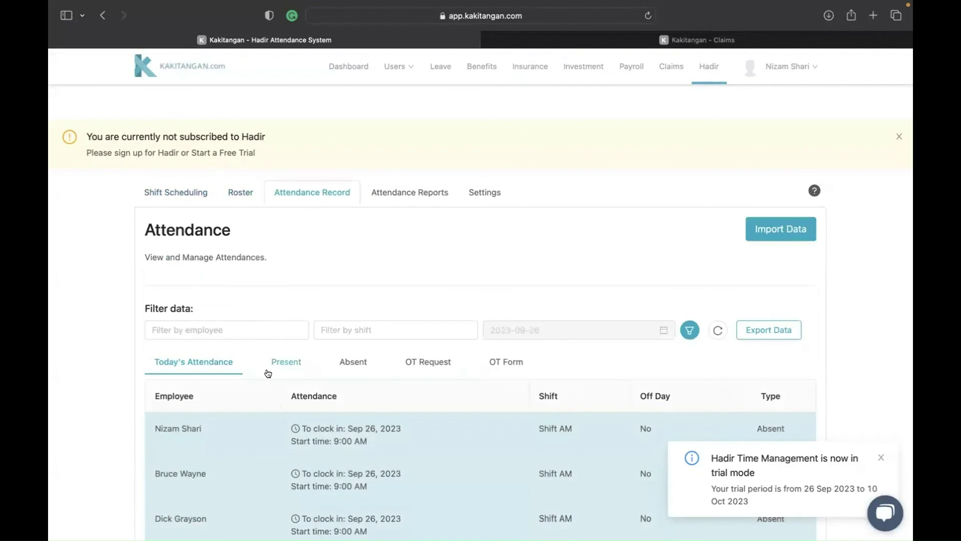
pyautogui.scroll(-3, 268, 371)
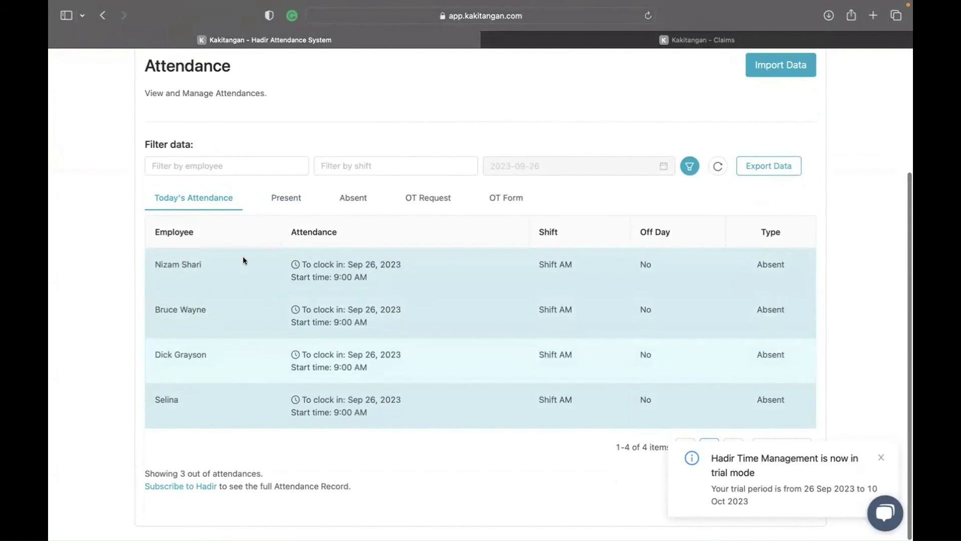
pyautogui.click(275, 200)
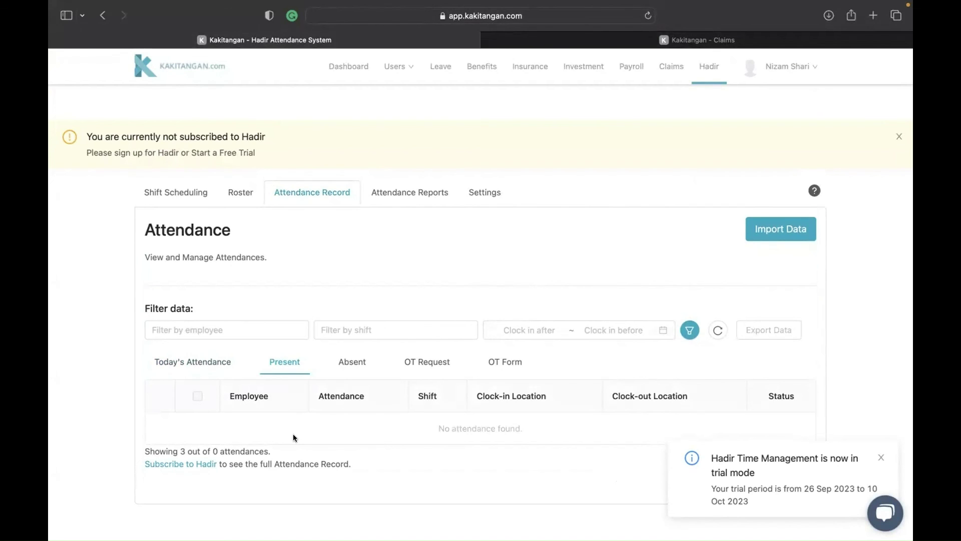
pyautogui.click(359, 363)
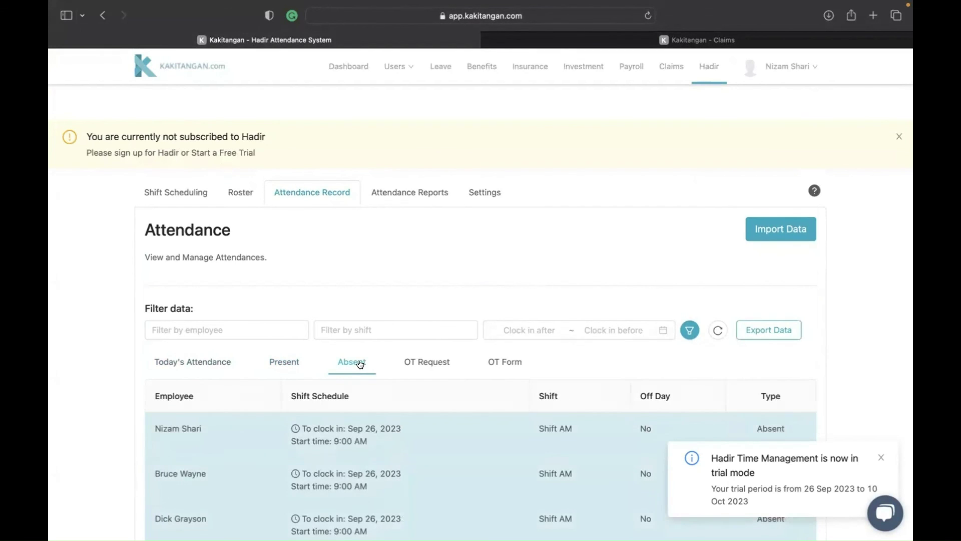
pyautogui.scroll(-3, 335, 475)
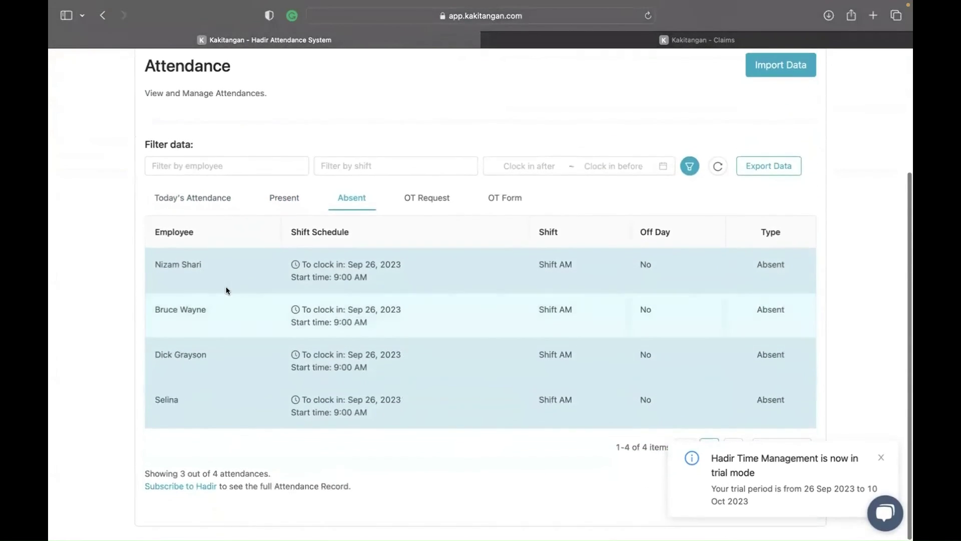
pyautogui.click(215, 198)
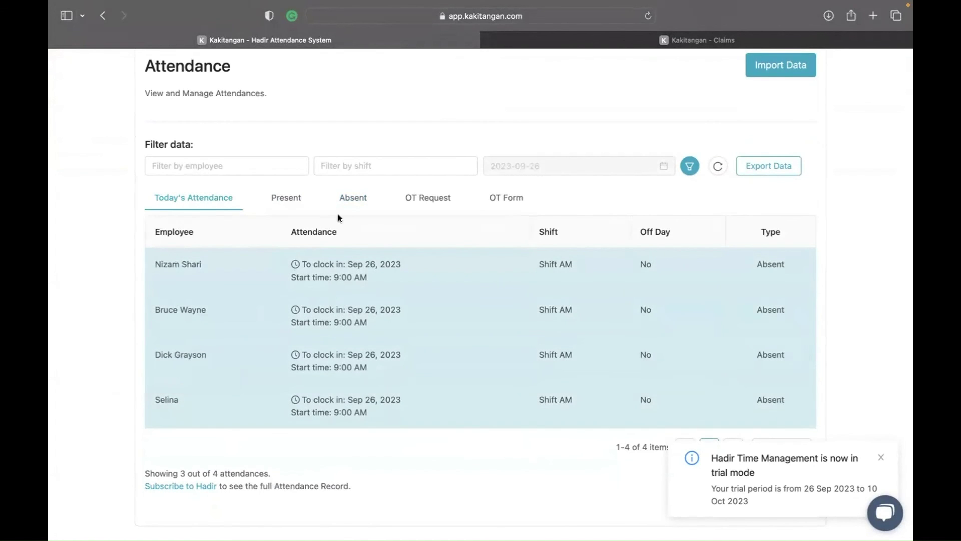
pyautogui.click(297, 198)
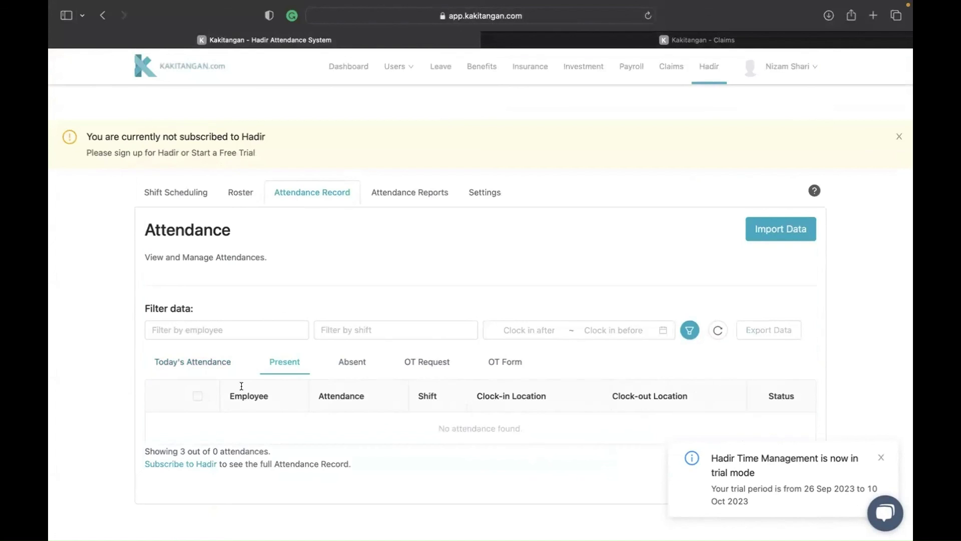
pyautogui.click(350, 362)
pyautogui.scroll(-3, 345, 369)
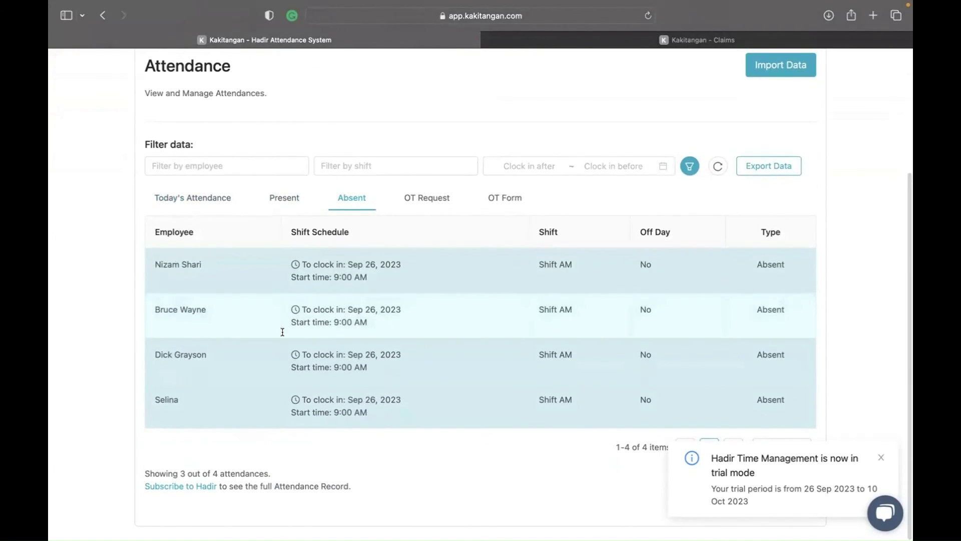
# - Examine the overtime requests and overtime forms in the attendance record, and open the attendance summary reports
pyautogui.click(447, 197)
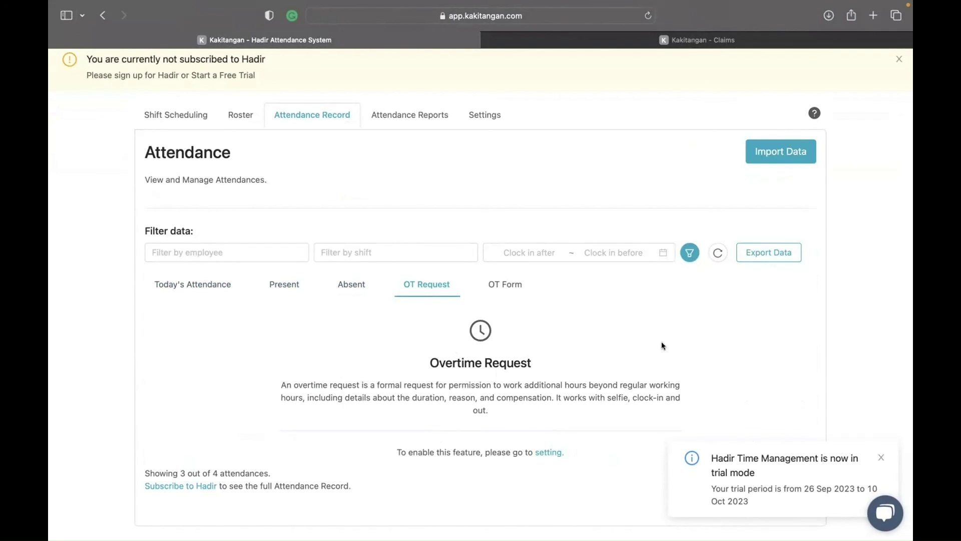
pyautogui.click(514, 289)
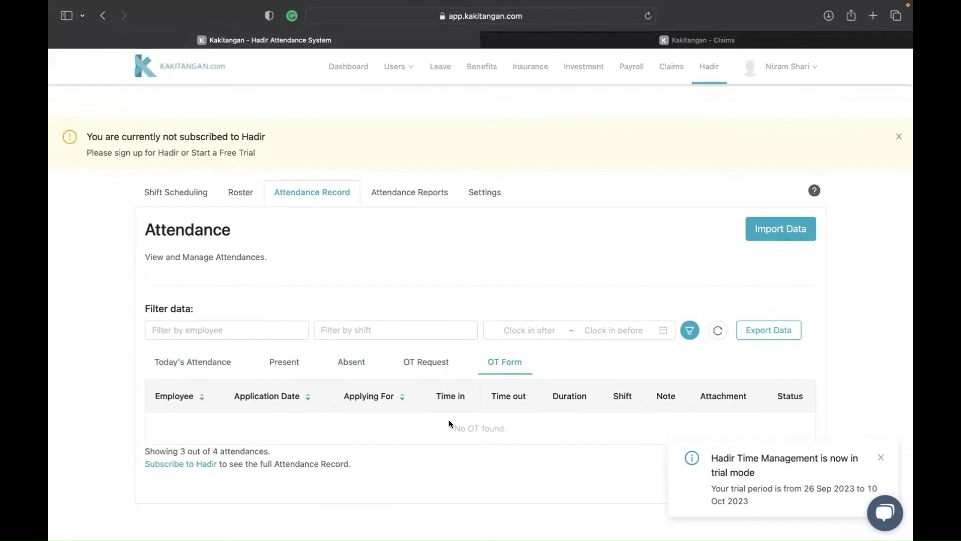
pyautogui.click(880, 456)
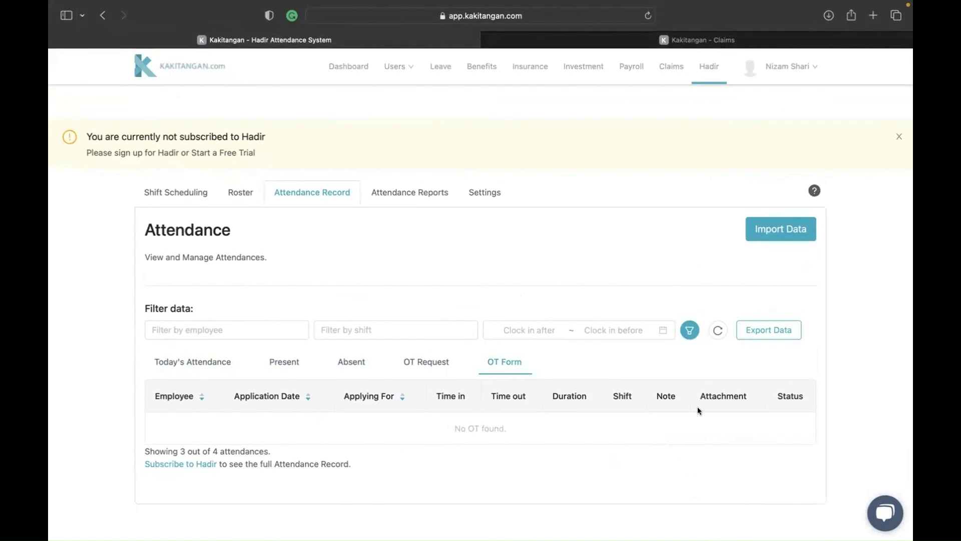
pyautogui.click(409, 193)
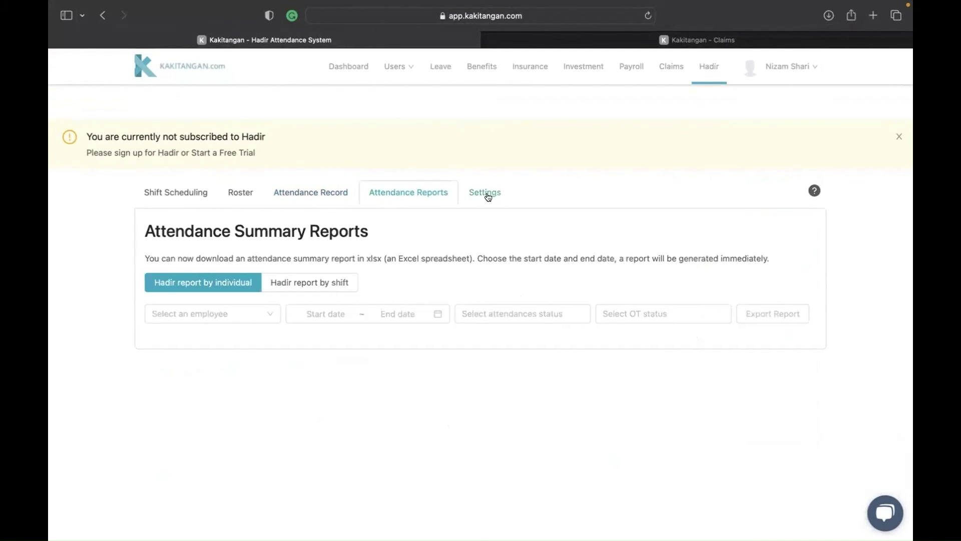